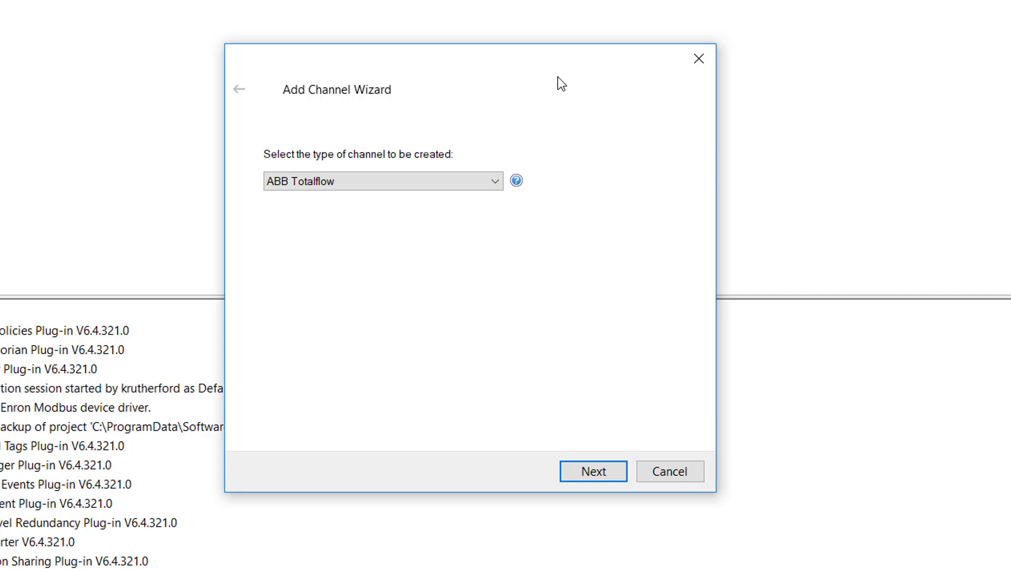
Choose Fisher ROC Plus Ethernet as the type of the new channel and continue to its identity settings.
{"action": "left_click", "coordinate": [494, 182]}
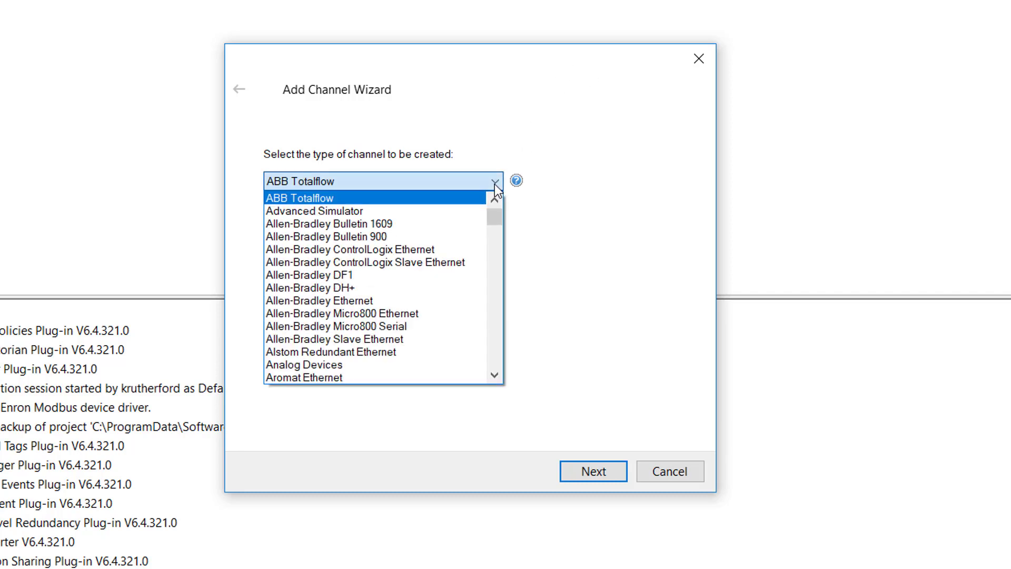
{"action": "key", "text": "f"}
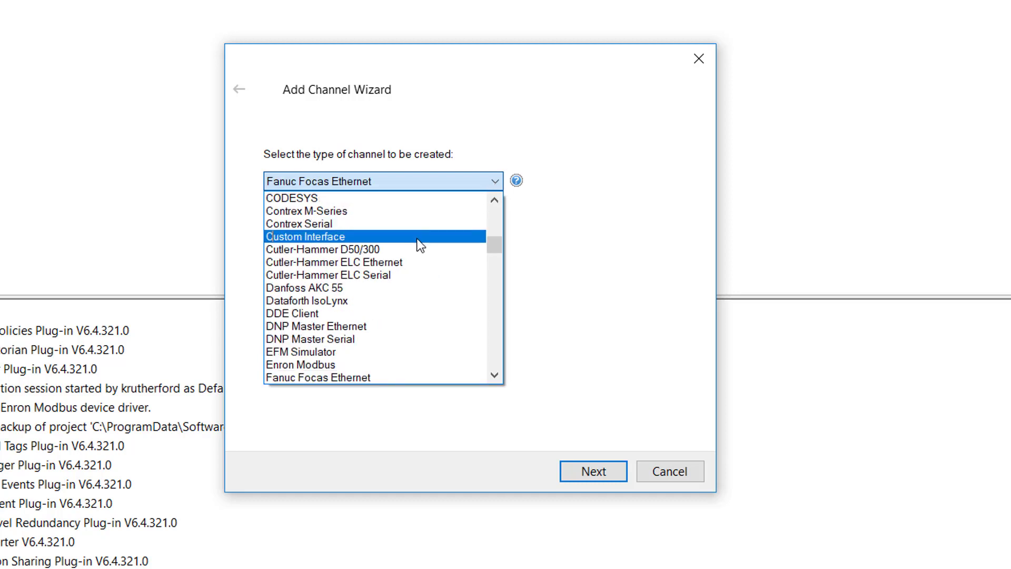
{"action": "scroll", "coordinate": [415, 245], "scroll_direction": "down", "scroll_amount": 2}
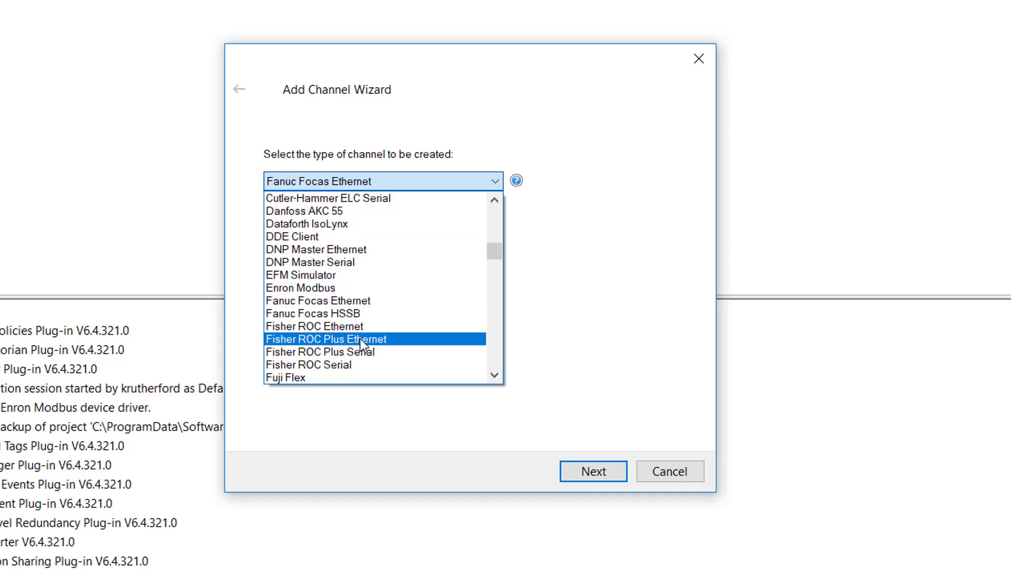
{"action": "left_click", "coordinate": [360, 339]}
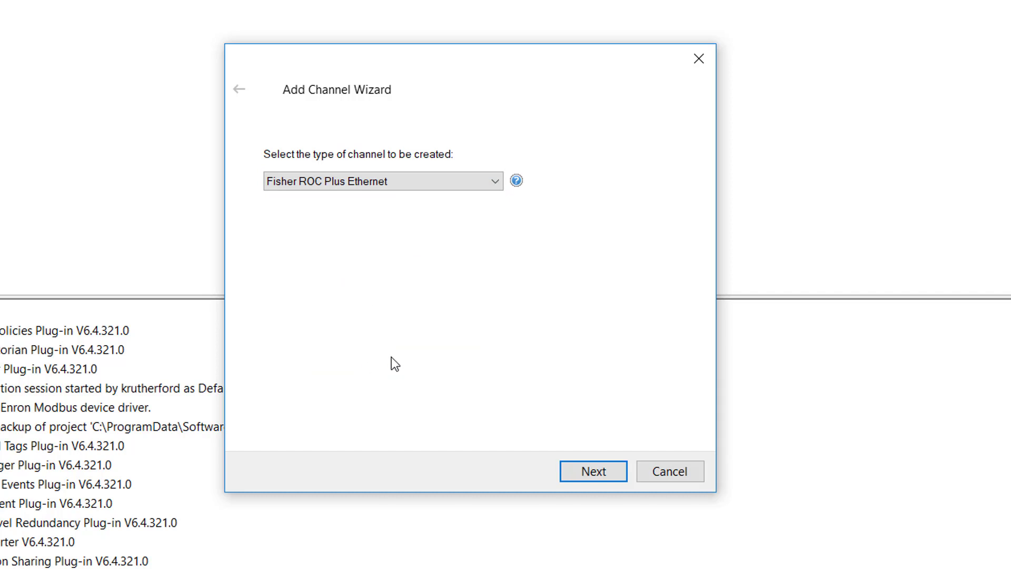
{"action": "left_click", "coordinate": [584, 472]}
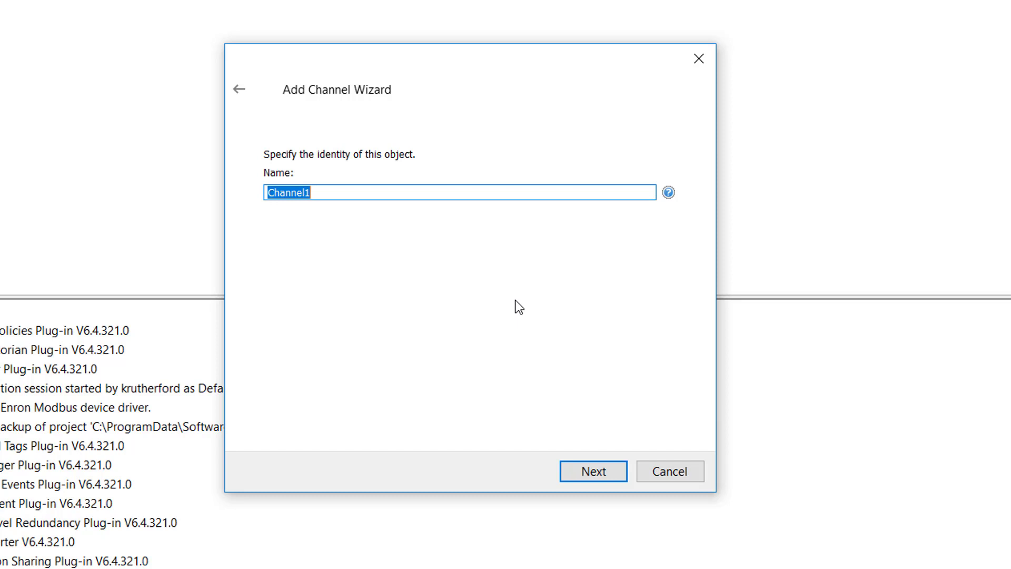
Name the new channel ROC+ and continue to the virtual network settings.
{"action": "type", "text": "roc+"}
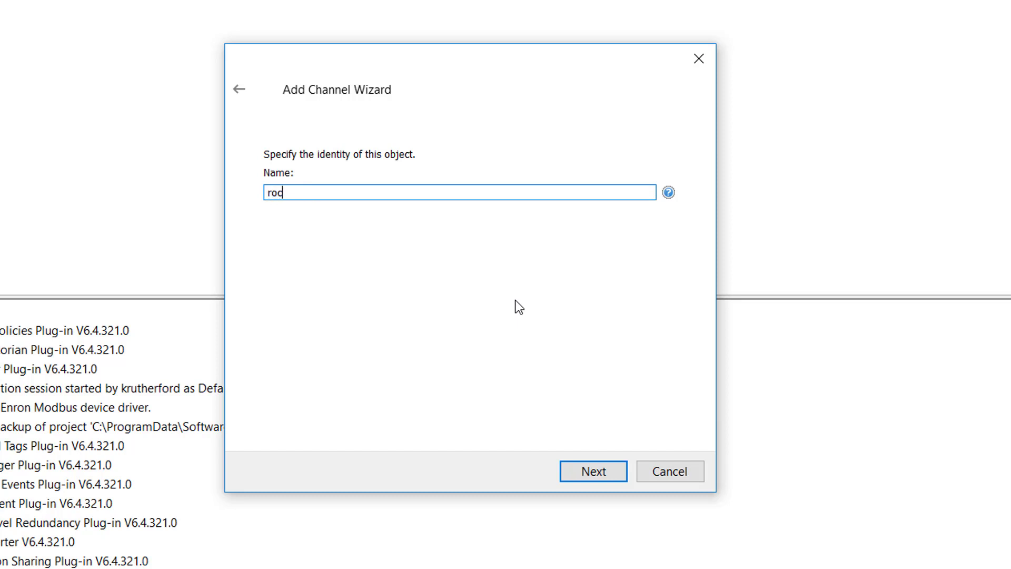
{"action": "key", "text": "BackSpace"}
{"action": "key", "text": "BackSpace"}
{"action": "key", "text": "BackSpace"}
{"action": "key", "text": "BackSpace"}
{"action": "type", "text": "ROC+"}
{"action": "left_click", "coordinate": [584, 479]}
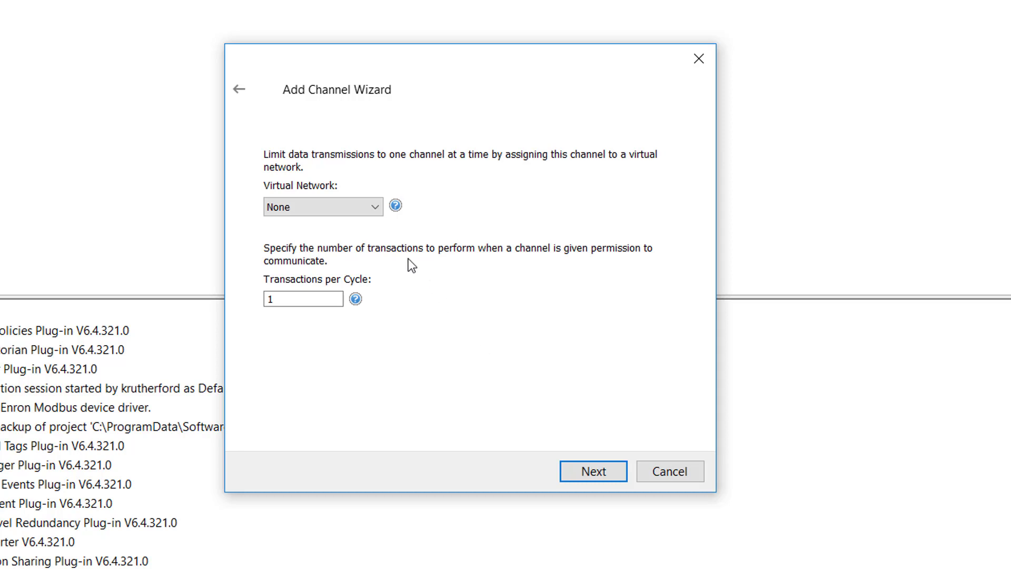
Look through the virtual network choices, keep None with 1 transaction per cycle, and continue.
{"action": "left_click", "coordinate": [375, 209]}
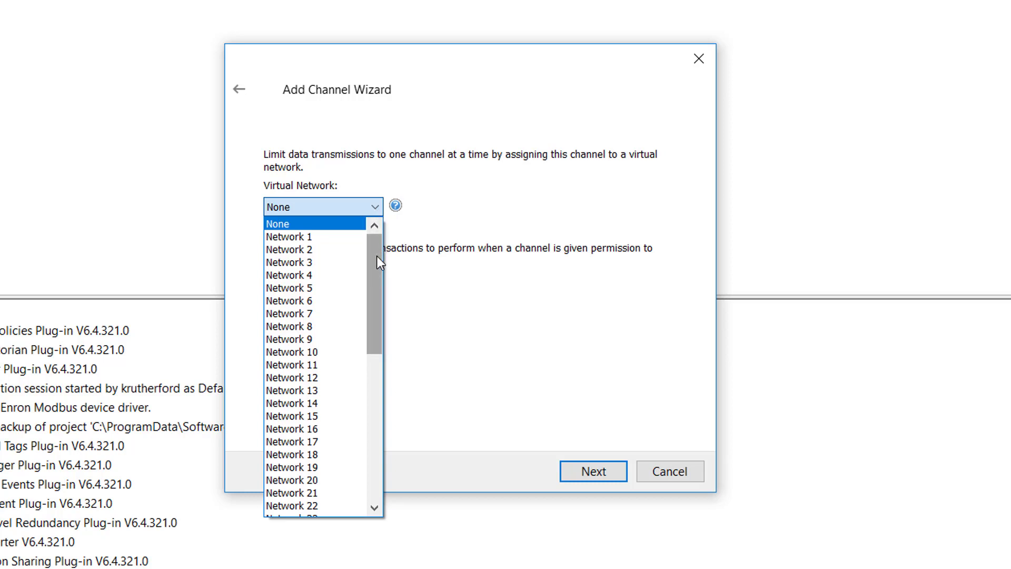
{"action": "left_click_drag", "start_coordinate": [377, 255], "coordinate": [380, 477]}
{"action": "left_click", "coordinate": [470, 216]}
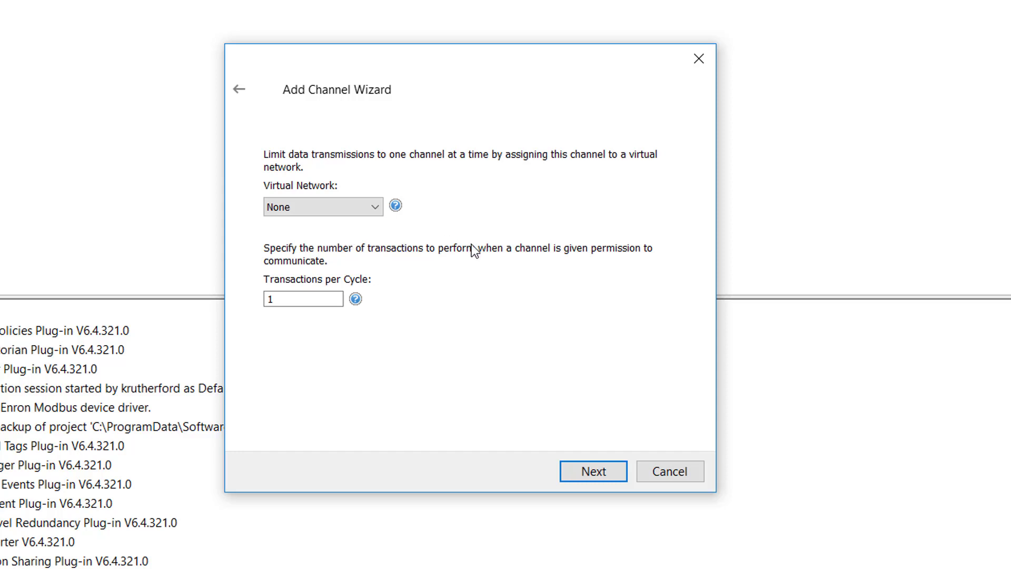
{"action": "left_click", "coordinate": [598, 475]}
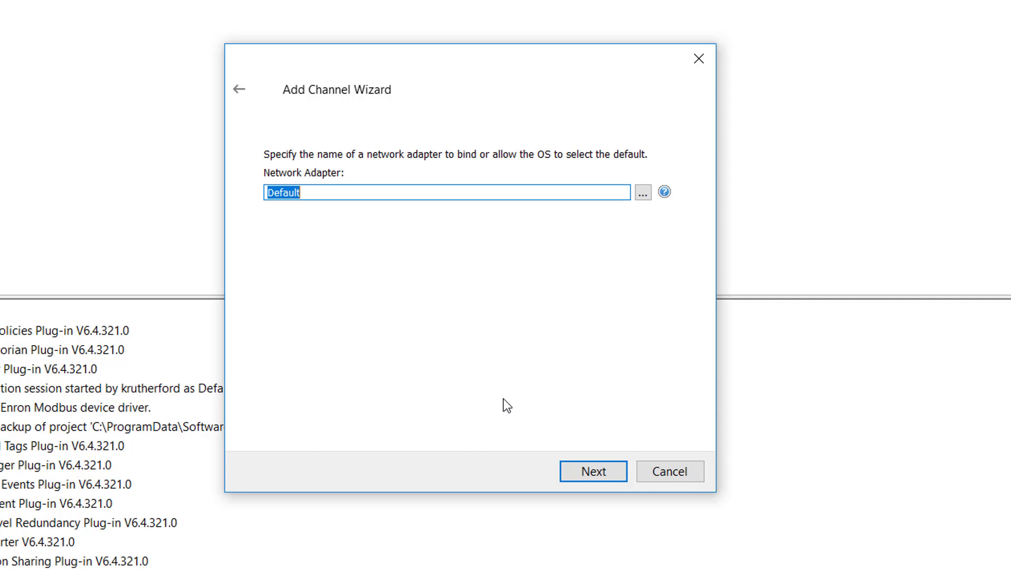
Accept the default network adapter, write optimization, floating-point and inter-device delay settings, and finish creating the ROC+ channel.
{"action": "left_click", "coordinate": [595, 476]}
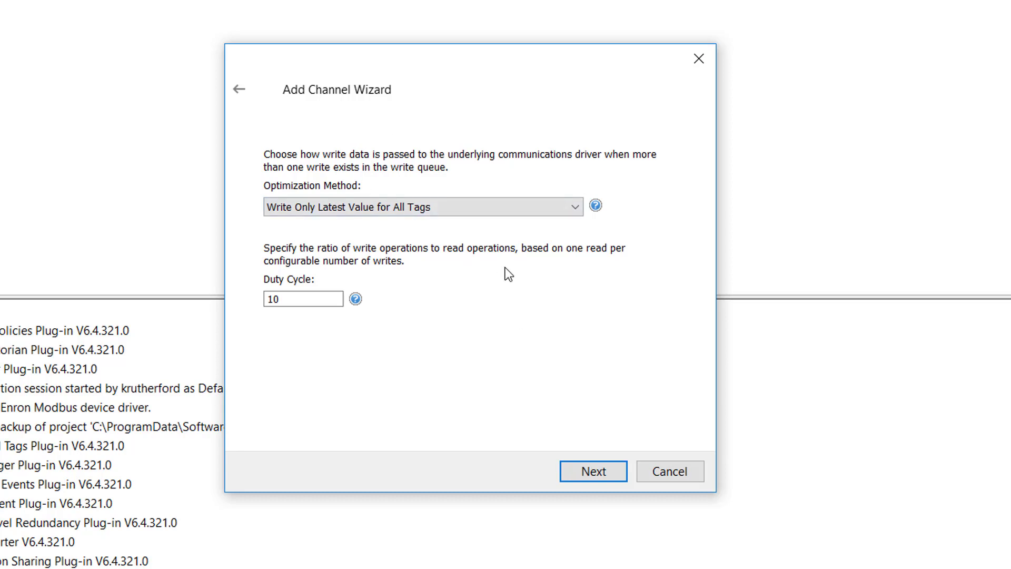
{"action": "left_click", "coordinate": [601, 472]}
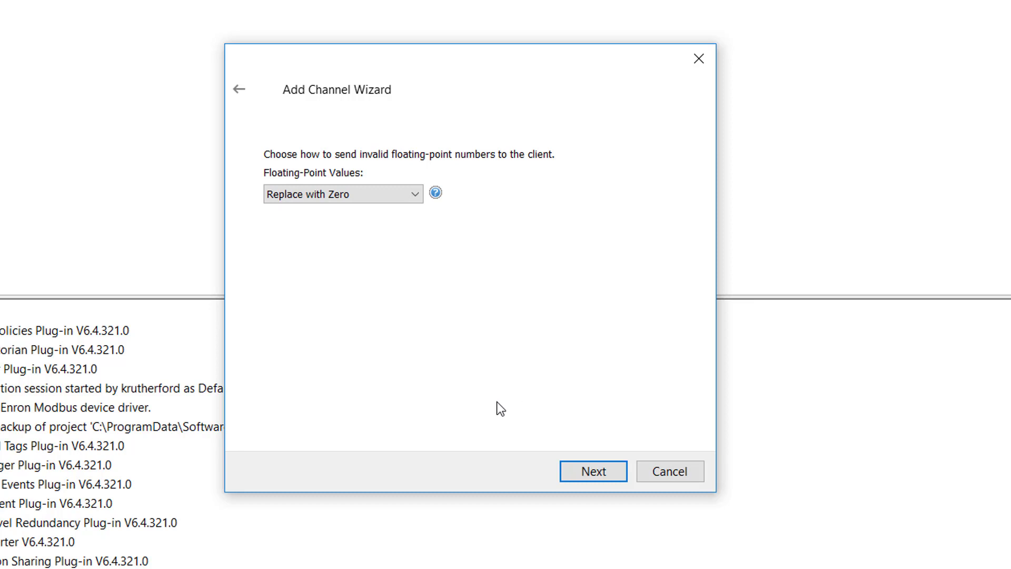
{"action": "left_click", "coordinate": [594, 481]}
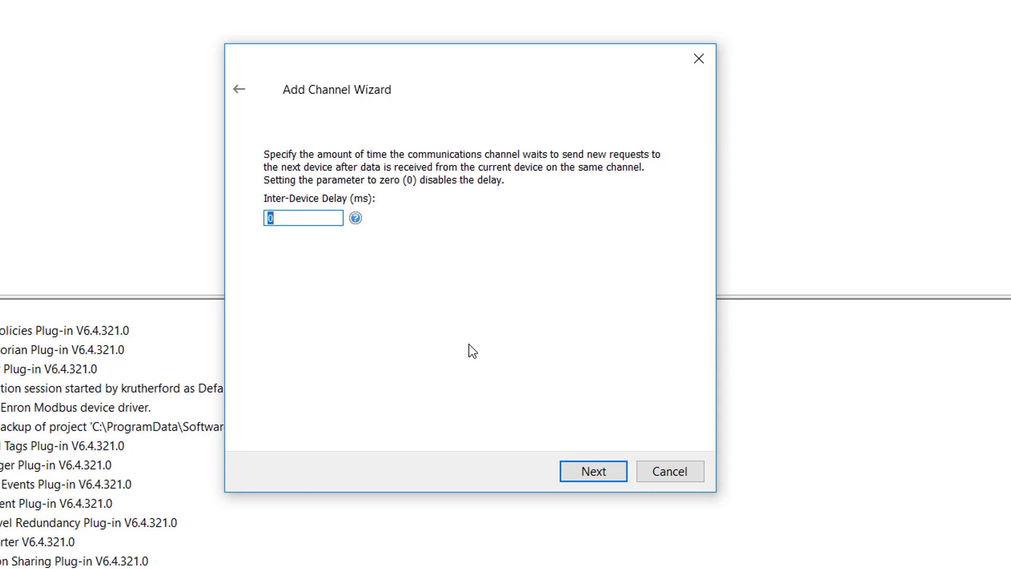
{"action": "left_click", "coordinate": [599, 467]}
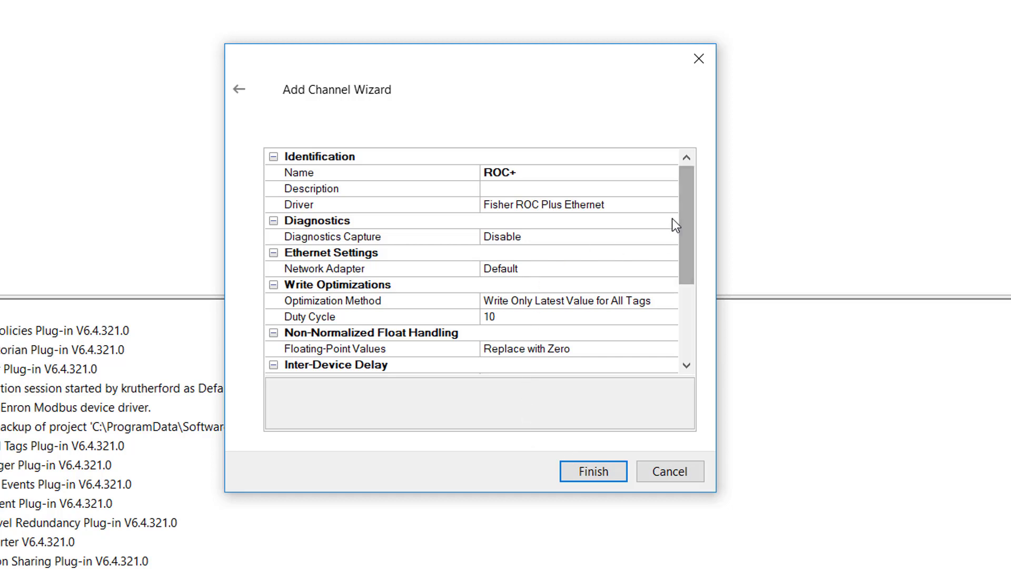
{"action": "left_click_drag", "start_coordinate": [559, 47], "coordinate": [571, 0]}
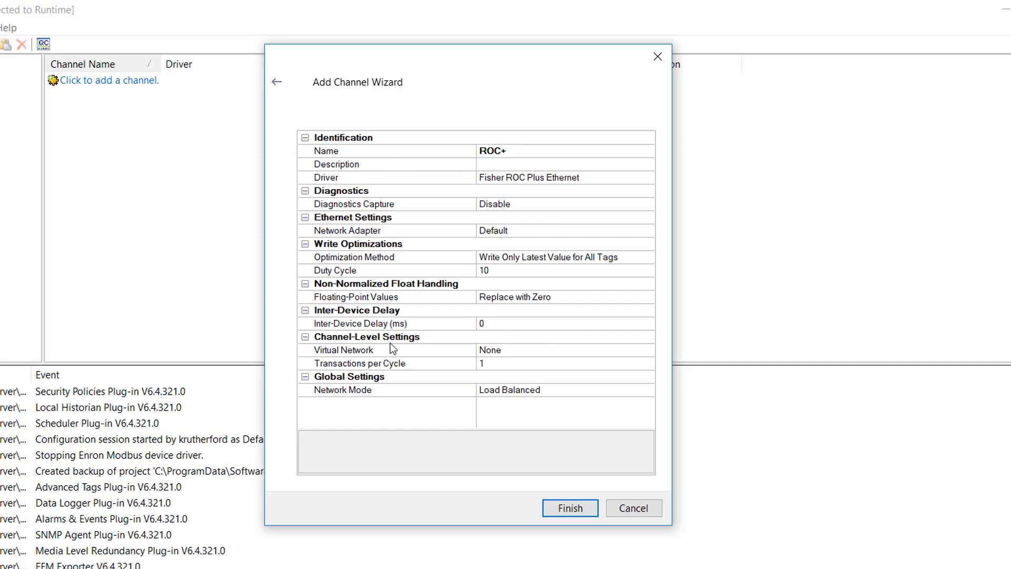
{"action": "left_click", "coordinate": [565, 510]}
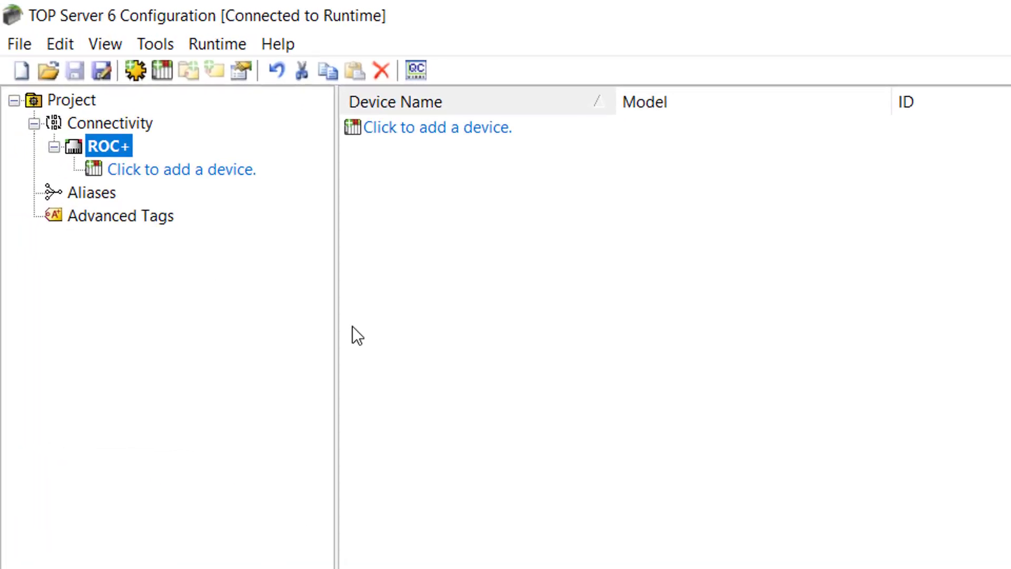
Start adding a device under the ROC+ channel and name it ROC809.
{"action": "left_click", "coordinate": [169, 175]}
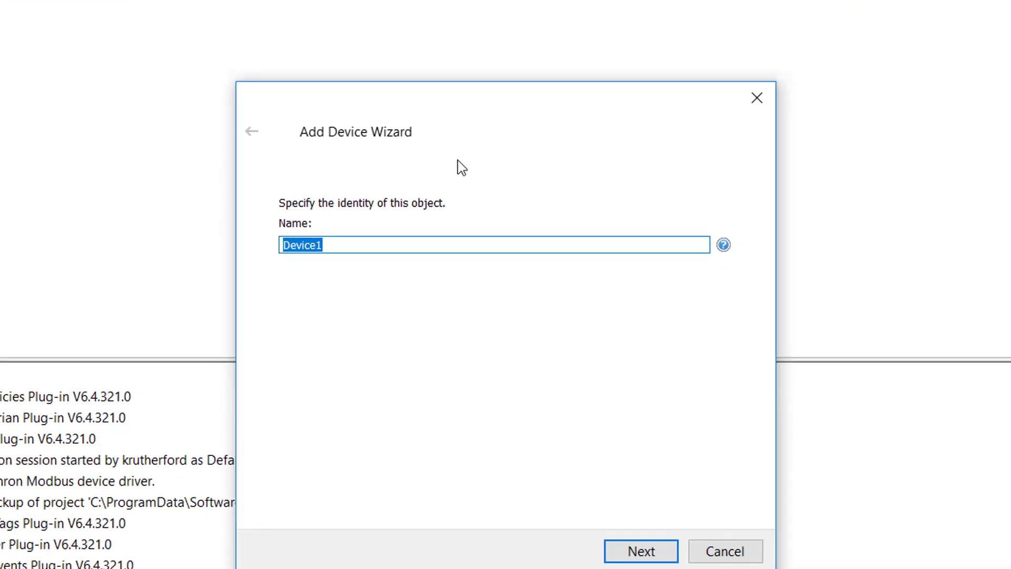
{"action": "left_click_drag", "start_coordinate": [454, 106], "coordinate": [326, 44]}
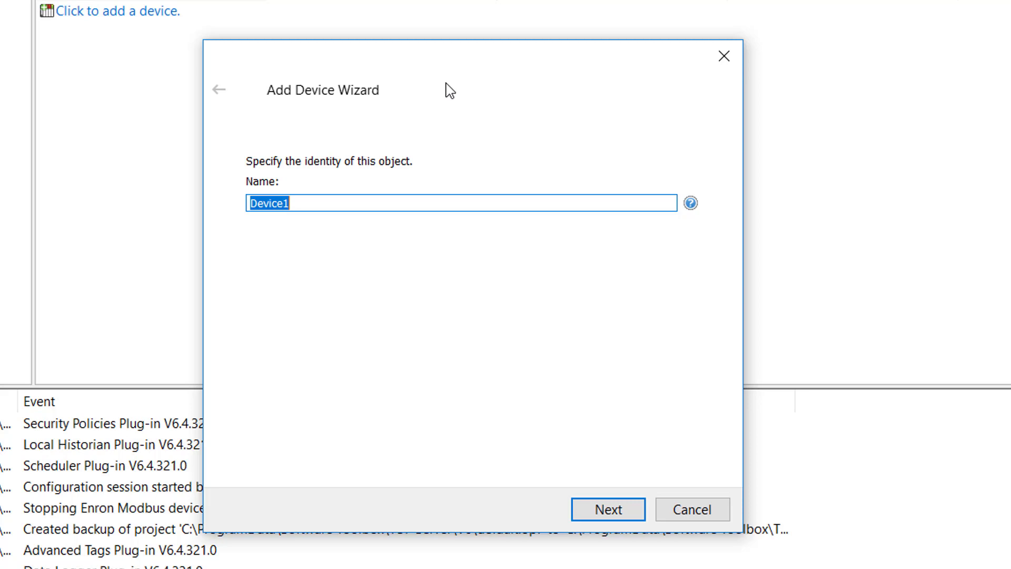
{"action": "type", "text": "ROC809"}
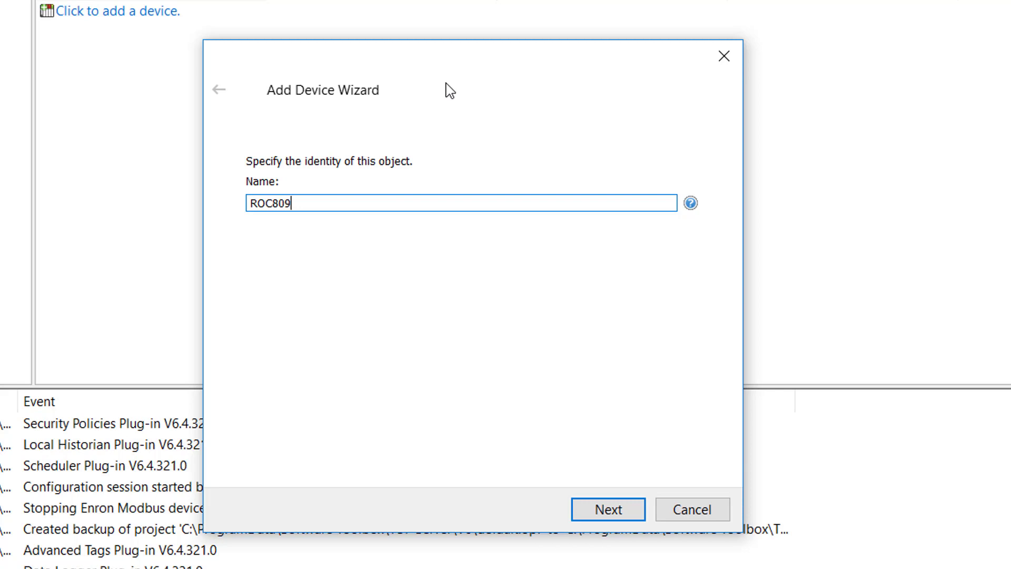
{"action": "left_click", "coordinate": [610, 517]}
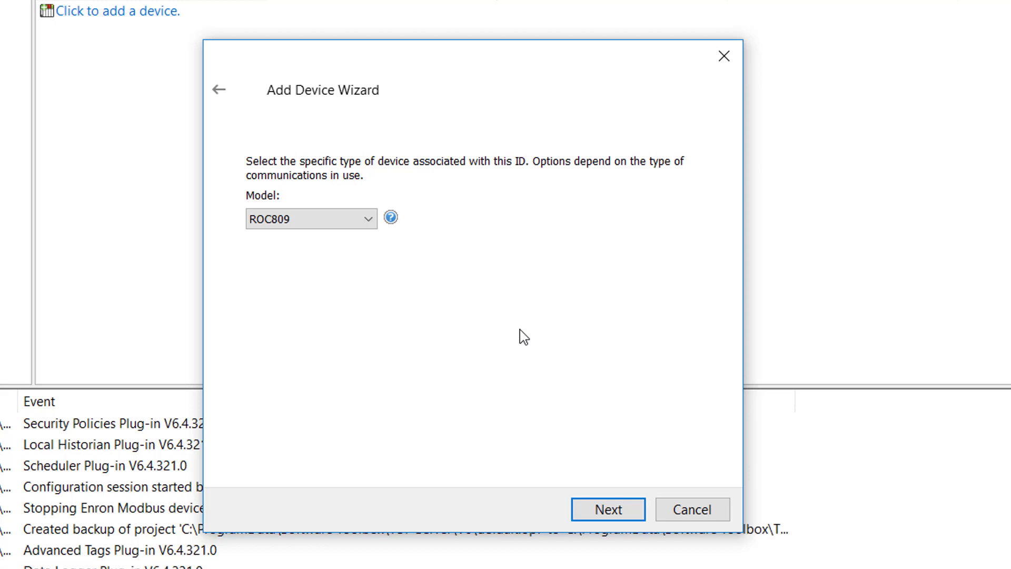
Set the device model to ROC809L and continue to the scan mode settings.
{"action": "left_click", "coordinate": [368, 220]}
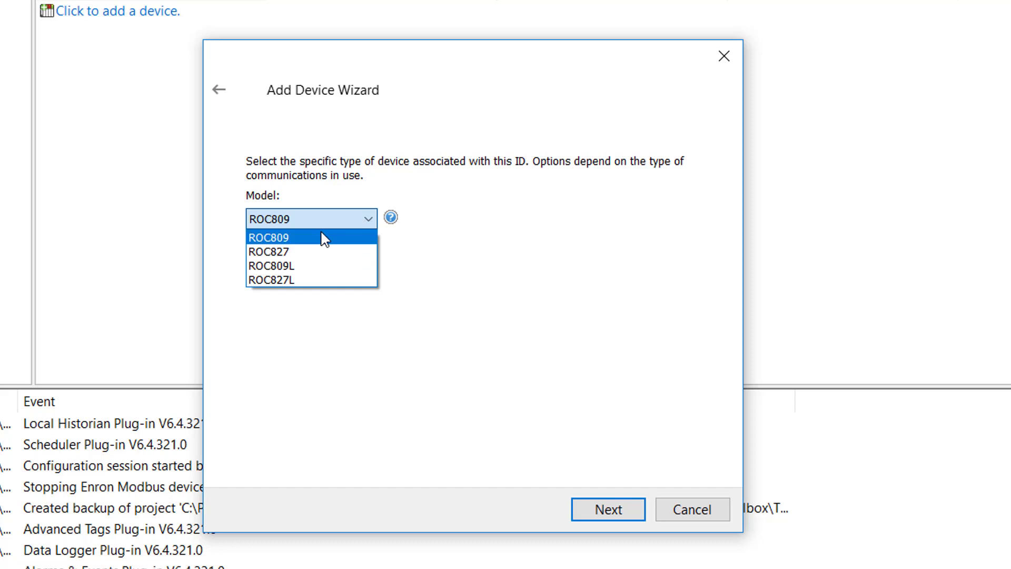
{"action": "left_click", "coordinate": [293, 265]}
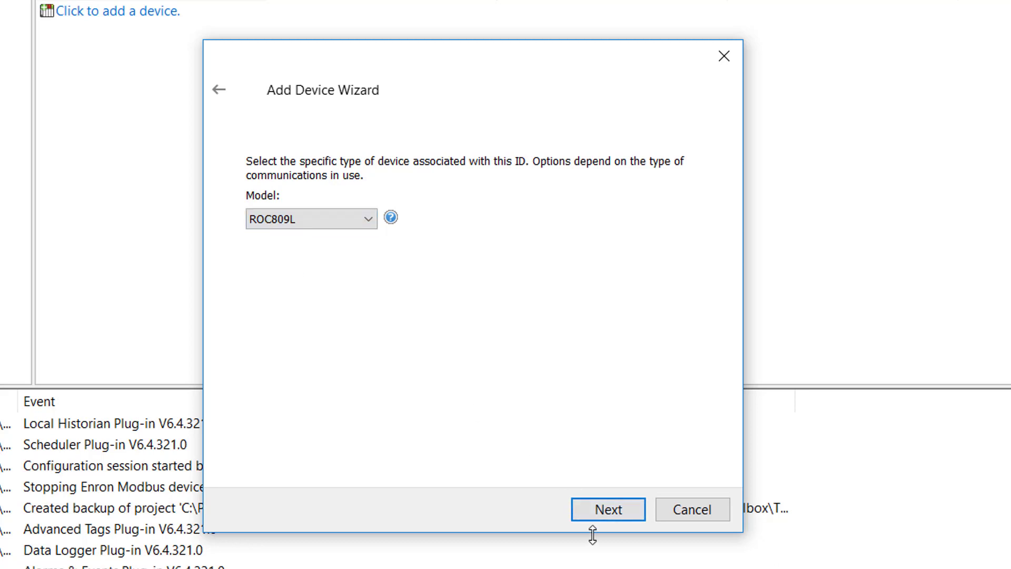
{"action": "left_click", "coordinate": [605, 508]}
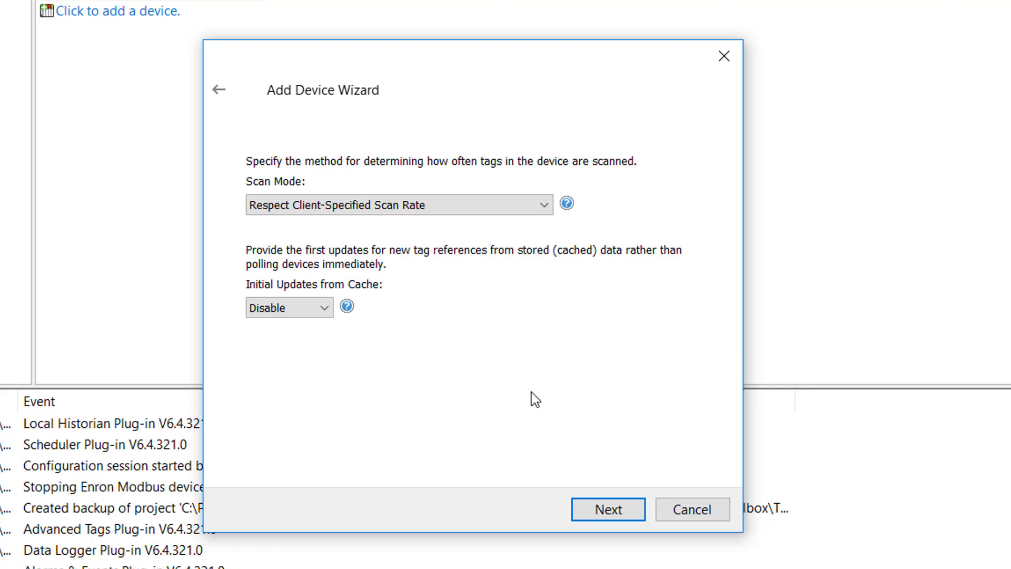
Keep the scan mode at Respect Client-Specified Scan Rate and accept the default timeout, retry and inter-request delay values.
{"action": "left_click", "coordinate": [544, 208]}
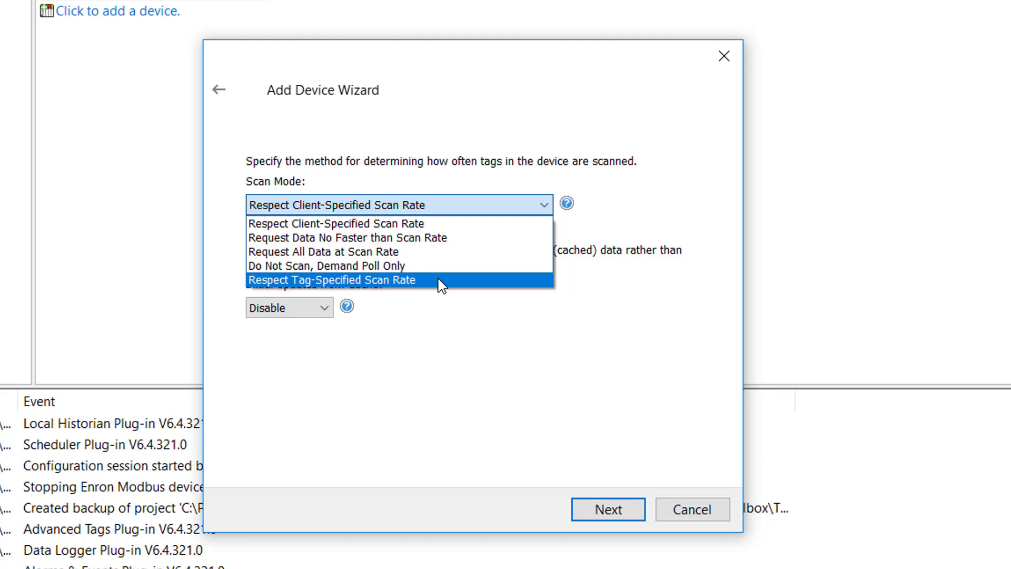
{"action": "left_click", "coordinate": [386, 227]}
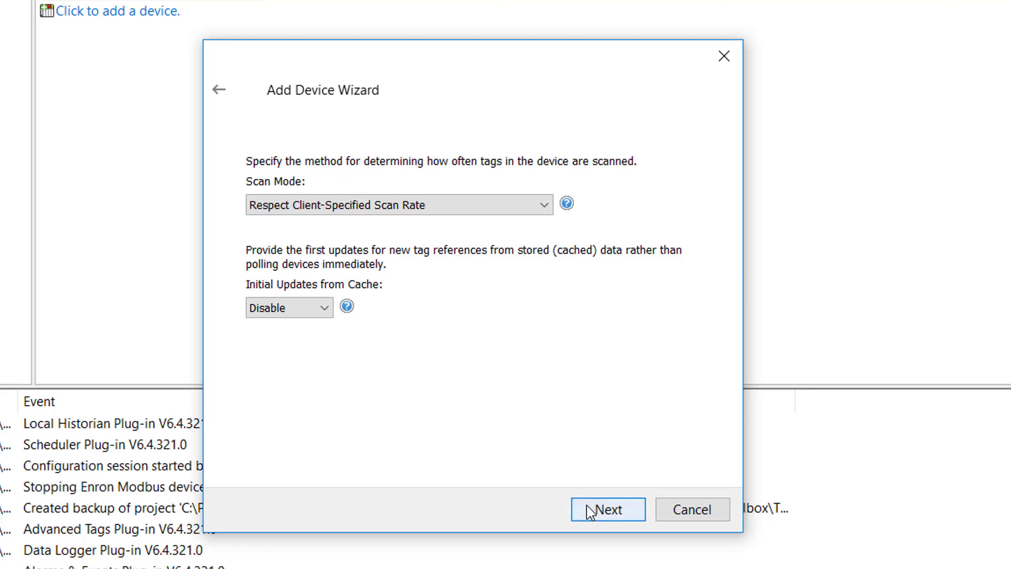
{"action": "left_click", "coordinate": [604, 510]}
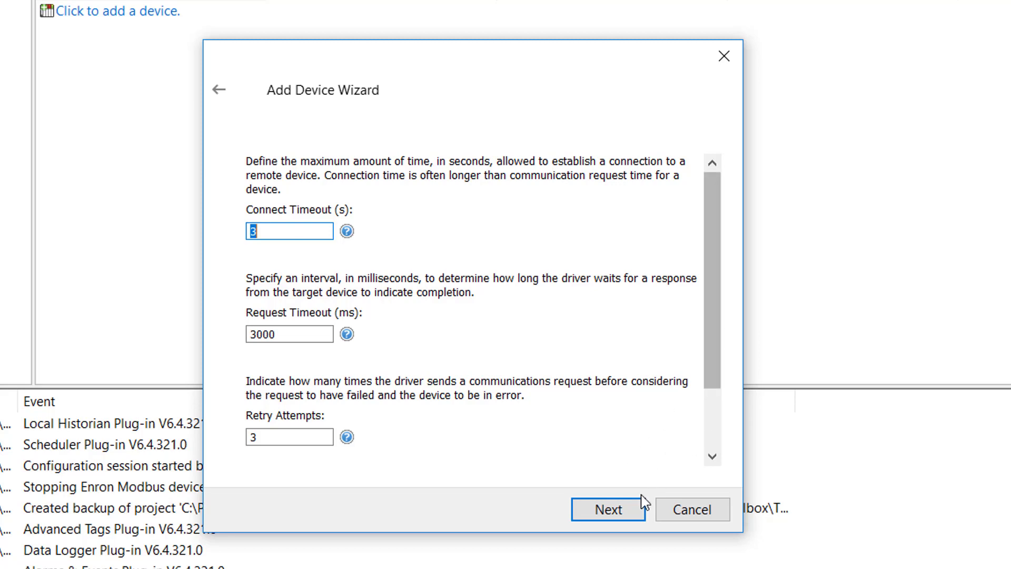
{"action": "left_click_drag", "start_coordinate": [533, 535], "coordinate": [535, 566]}
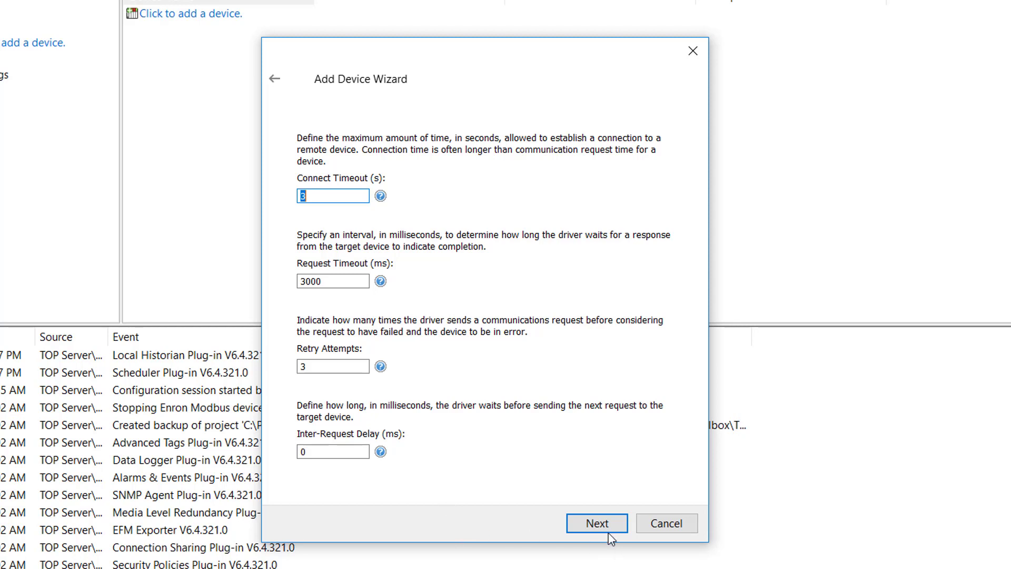
{"action": "left_click", "coordinate": [595, 526]}
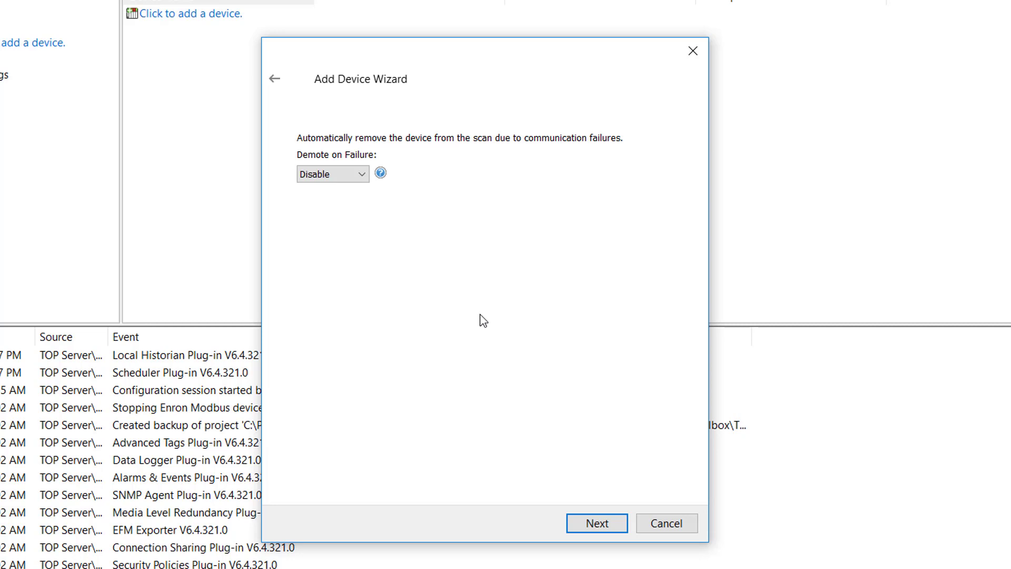
Try enabling Demote on Failure and Discard Requests when Demoted, and return Demote on Failure to Disable.
{"action": "left_click", "coordinate": [361, 173]}
{"action": "left_click", "coordinate": [348, 202]}
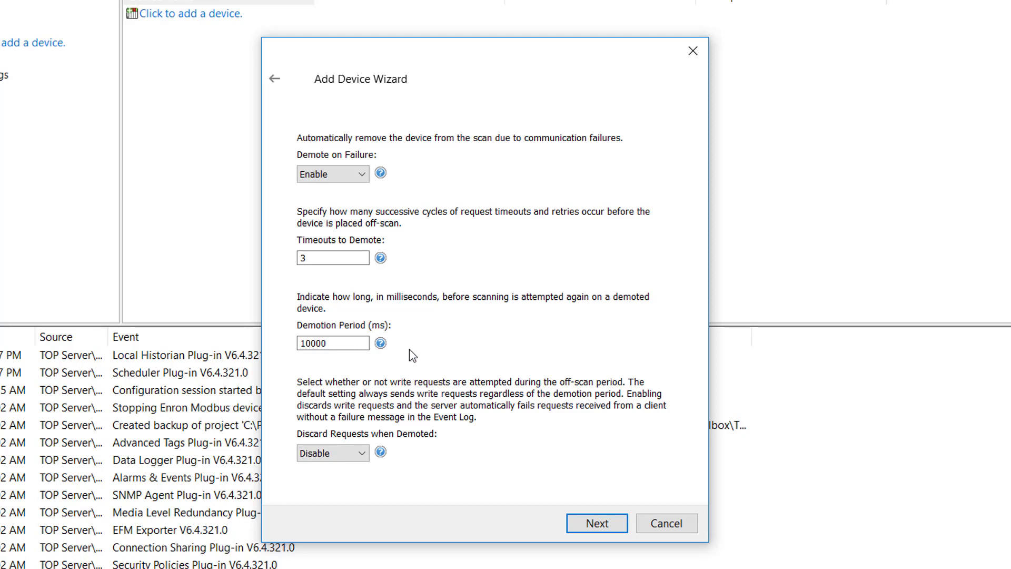
{"action": "left_click", "coordinate": [362, 454]}
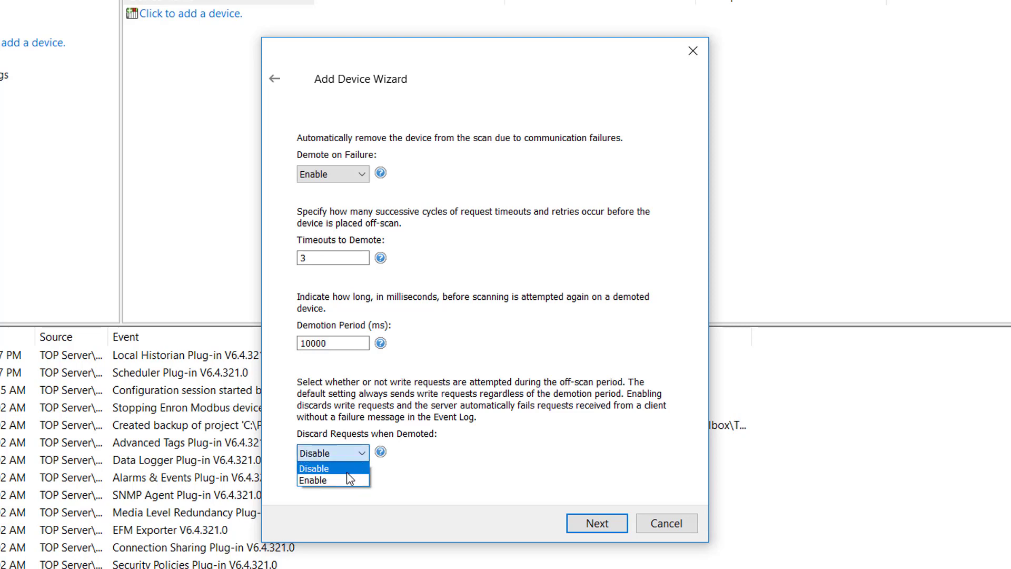
{"action": "left_click", "coordinate": [348, 479]}
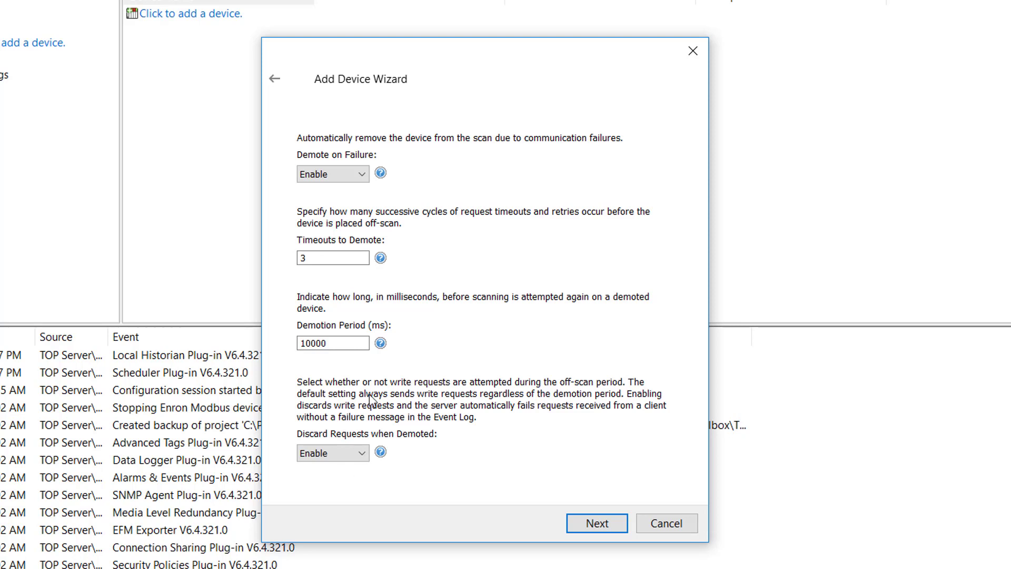
{"action": "left_click", "coordinate": [333, 173]}
{"action": "left_click", "coordinate": [333, 192]}
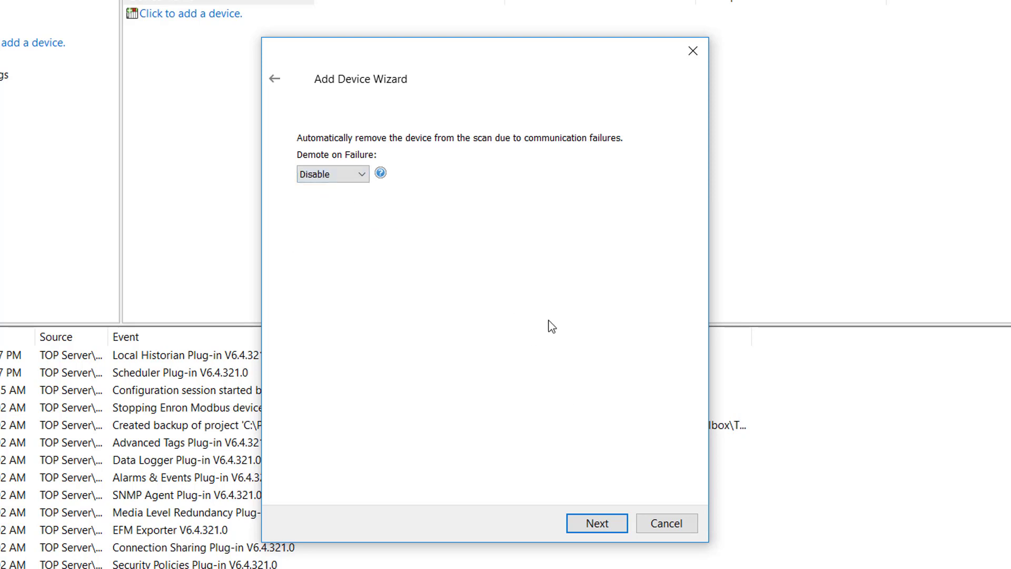
Continue with demotion disabled and accept the tag generation defaults: Do Not Generate on Startup, Delete on Create, empty parent group, subgroups enabled.
{"action": "left_click", "coordinate": [584, 525]}
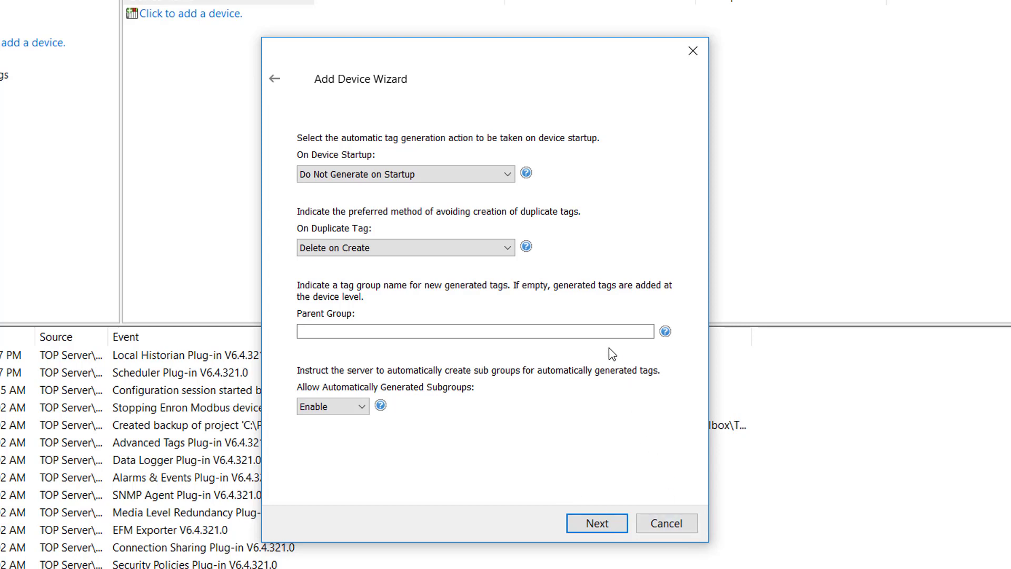
{"action": "left_click", "coordinate": [380, 332]}
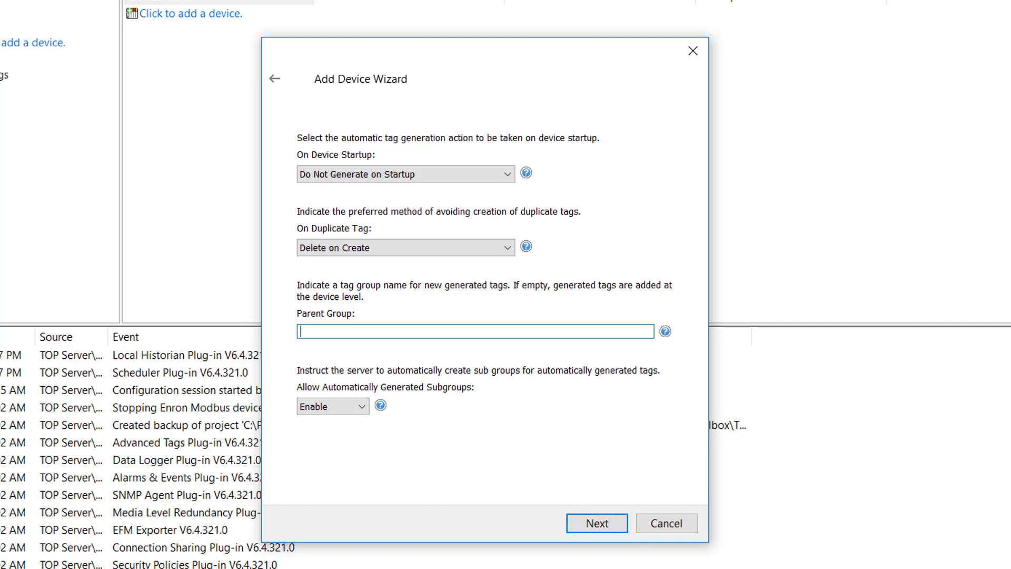
{"action": "left_click", "coordinate": [594, 529]}
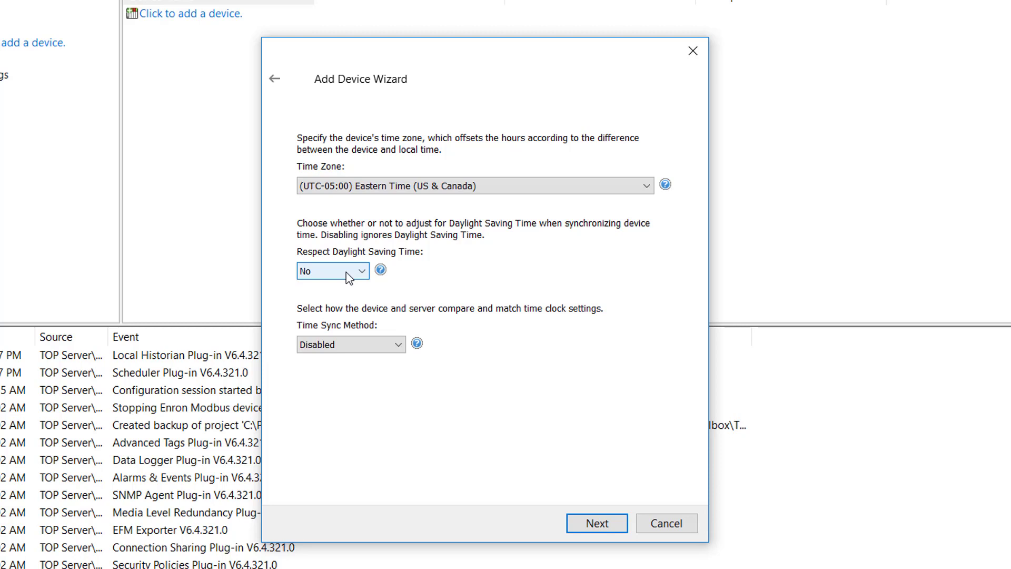
Set the time sync method to Absolute with threshold 0 and sync time 12:00:00 AM, and continue to the communication parameters.
{"action": "left_click", "coordinate": [400, 347]}
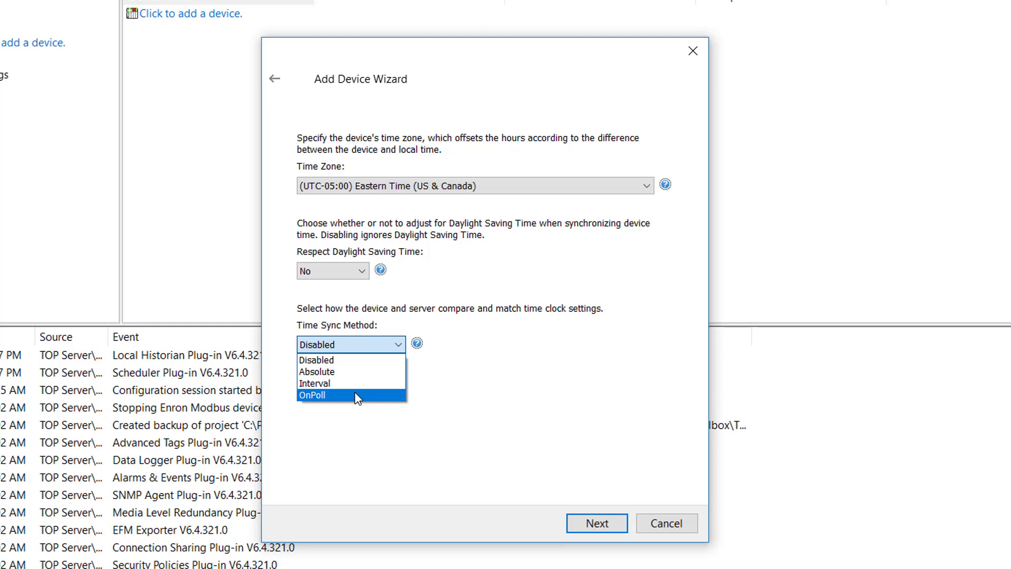
{"action": "left_click", "coordinate": [344, 373]}
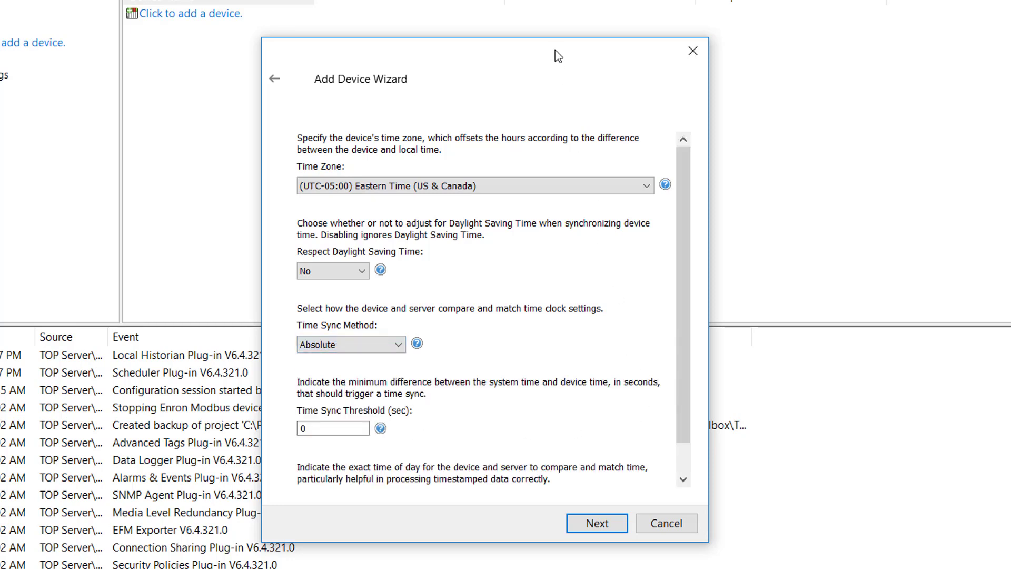
{"action": "left_click_drag", "start_coordinate": [552, 37], "coordinate": [553, 0]}
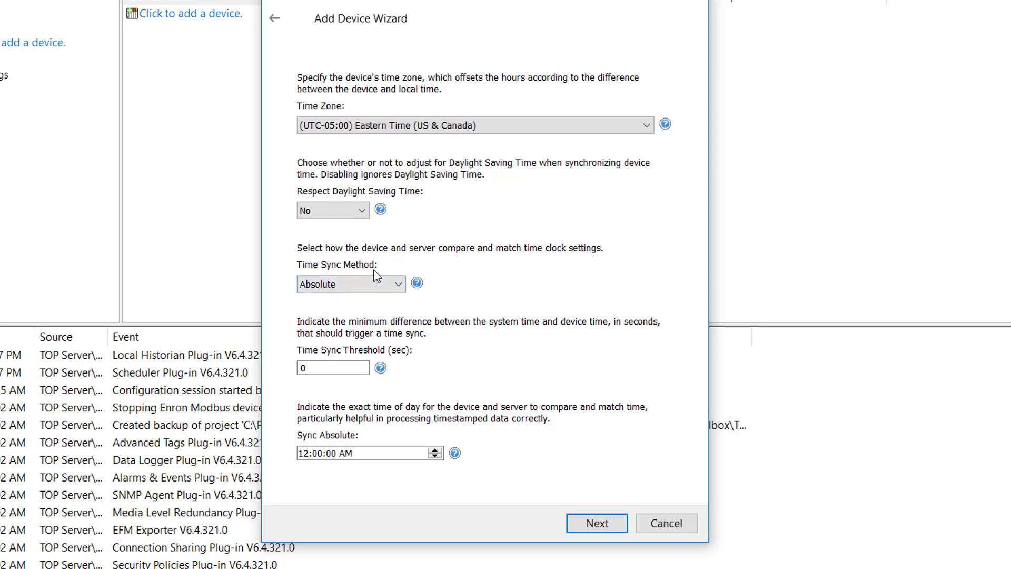
{"action": "left_click", "coordinate": [358, 452]}
{"action": "left_click", "coordinate": [600, 524]}
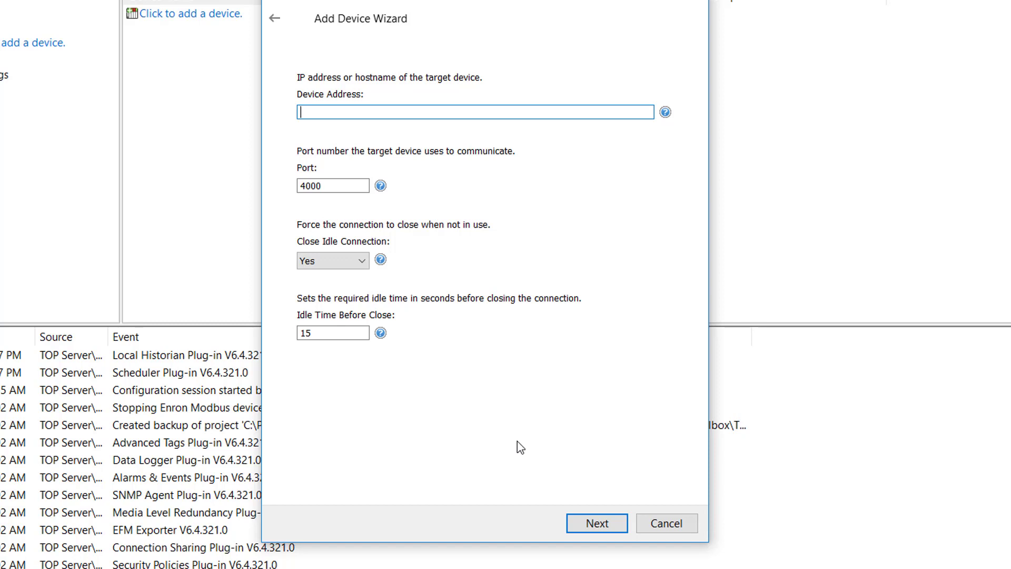
Set the device address to 192.168.111.15, keeping port 4000 and idle connection closing after 15 seconds, and continue to tag import.
{"action": "type", "text": "192.168.111.15"}
{"action": "left_click", "coordinate": [589, 527]}
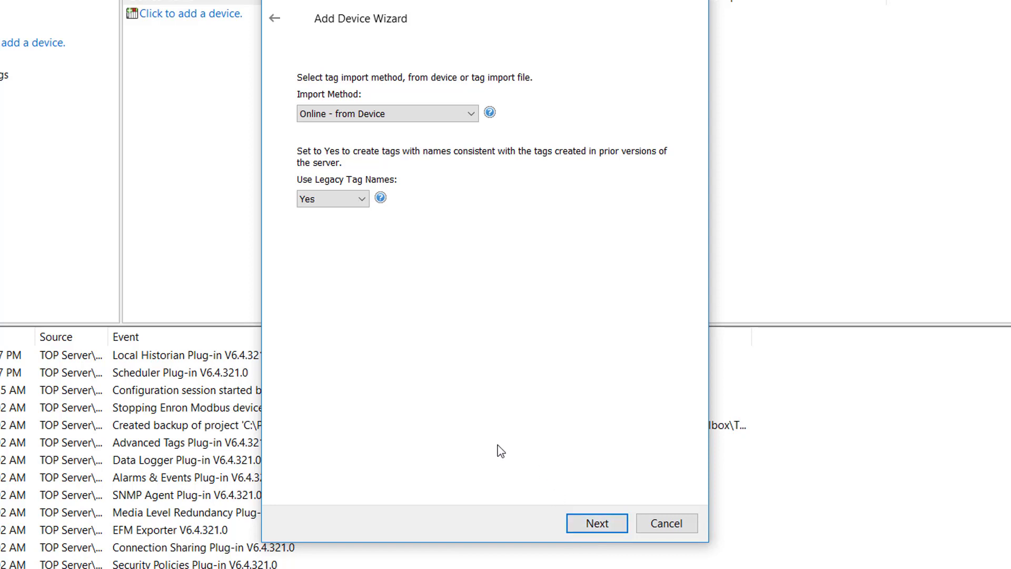
Try the Offline - from Import File tag import method, inspect its file fields, and return the method to Online - from Device.
{"action": "left_click", "coordinate": [471, 114]}
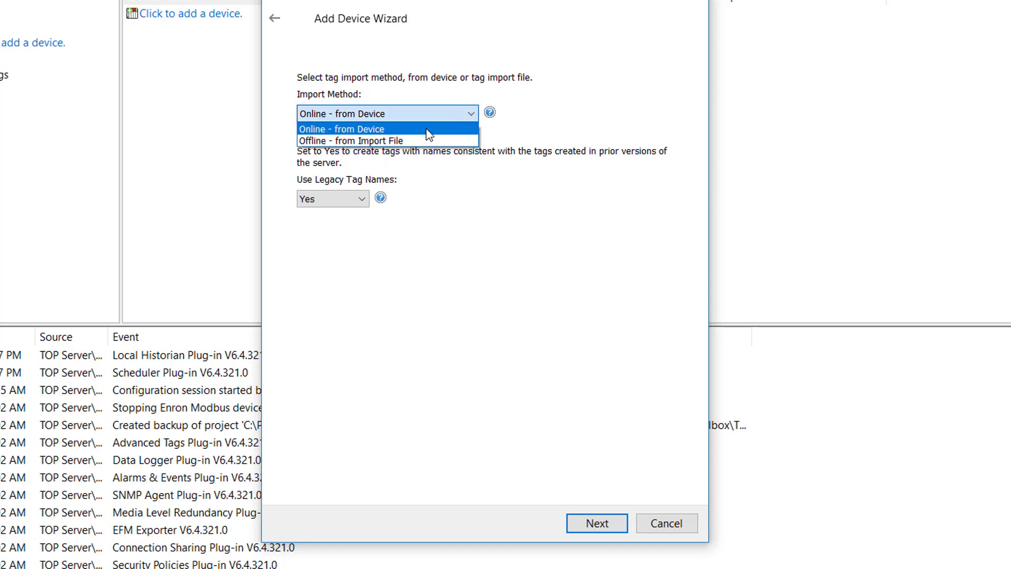
{"action": "left_click", "coordinate": [416, 141]}
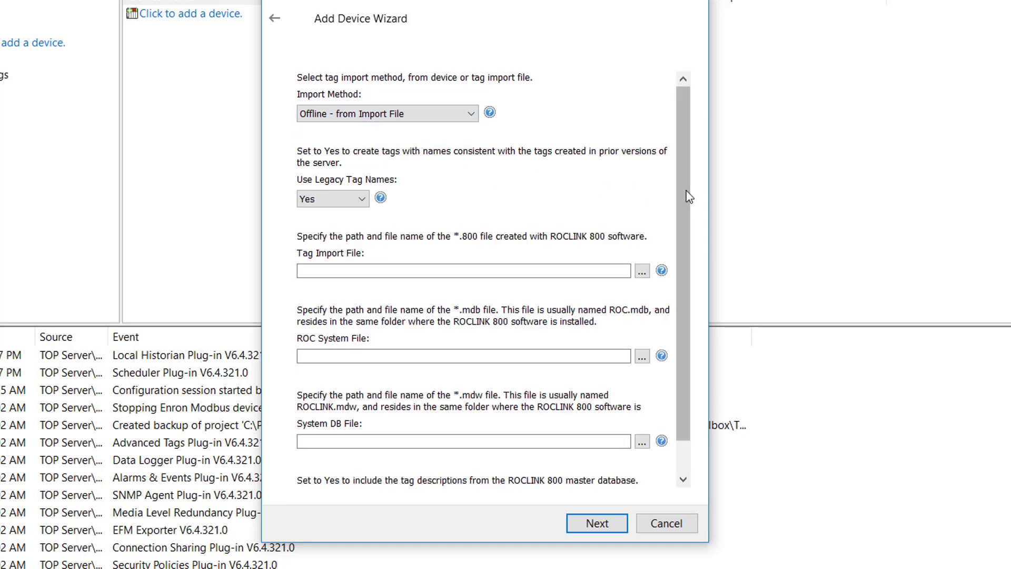
{"action": "scroll", "coordinate": [692, 239], "scroll_direction": "down", "scroll_amount": 1}
{"action": "scroll", "coordinate": [694, 225], "scroll_direction": "up", "scroll_amount": 1}
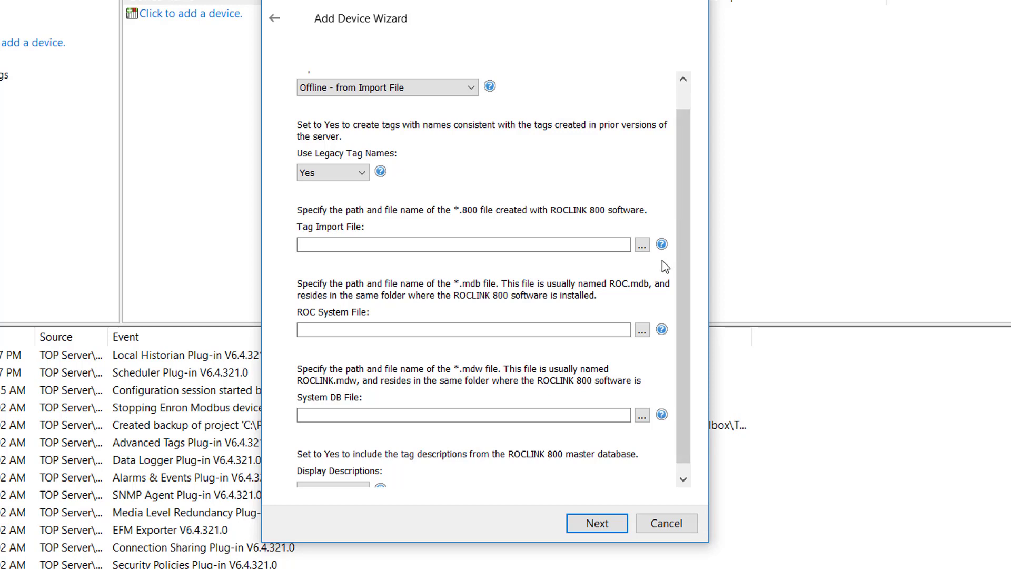
{"action": "left_click", "coordinate": [374, 244]}
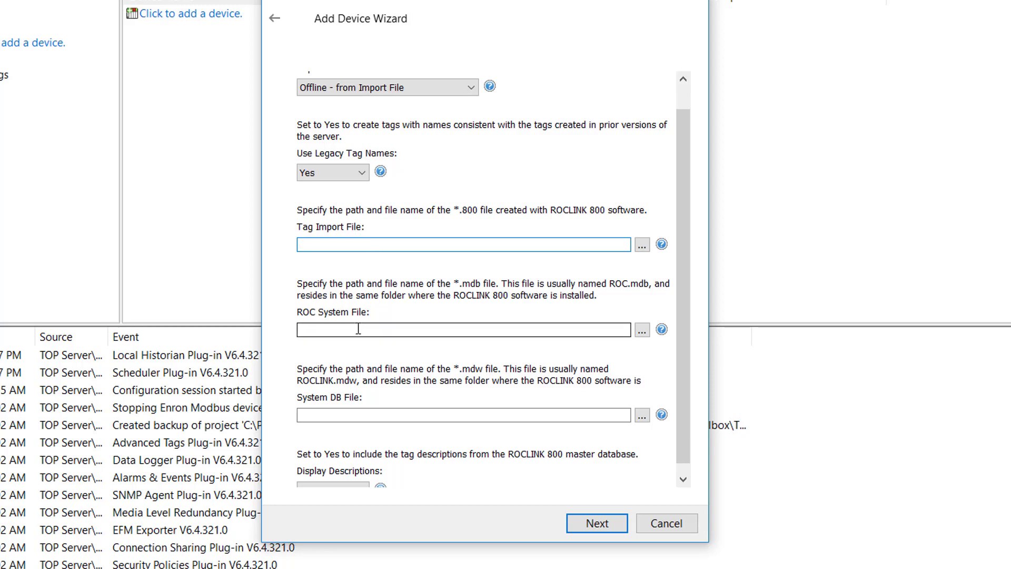
{"action": "left_click", "coordinate": [379, 416]}
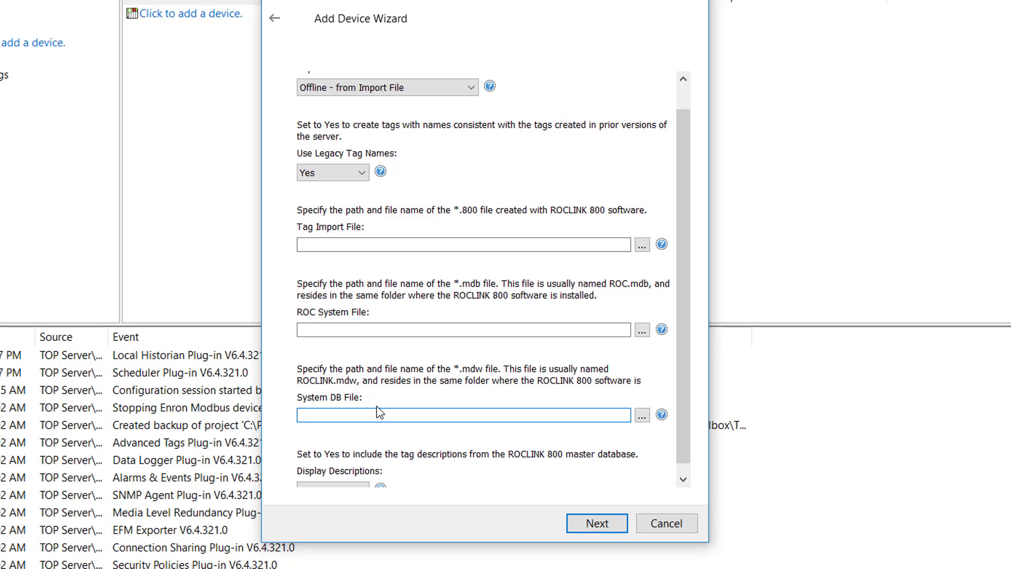
{"action": "left_click", "coordinate": [369, 88]}
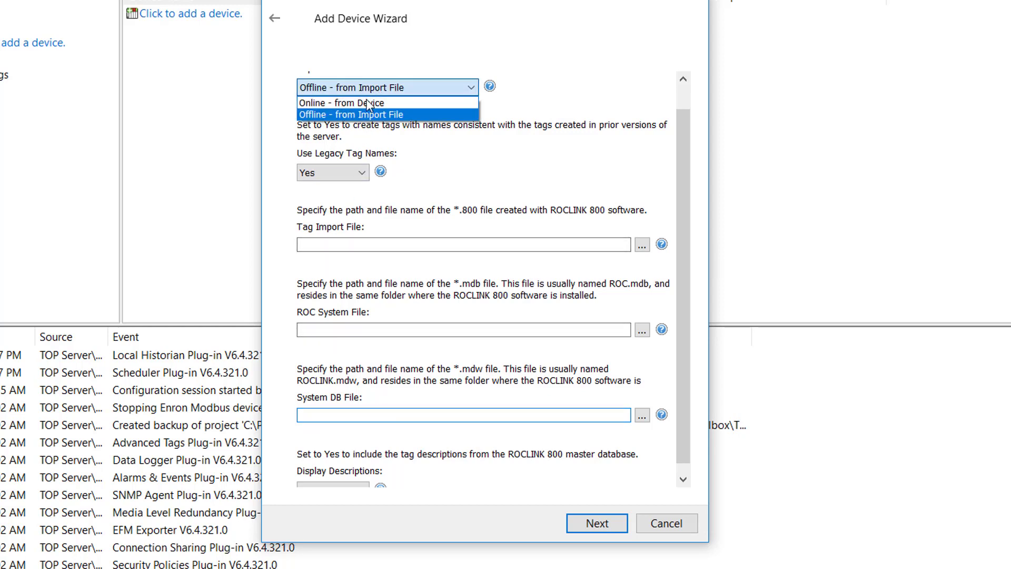
{"action": "left_click", "coordinate": [367, 104]}
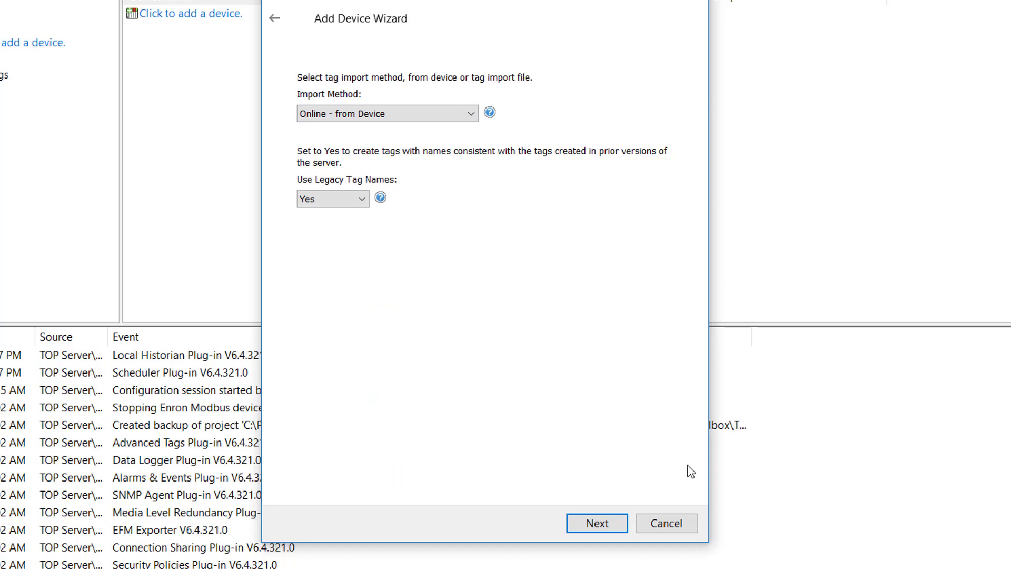
Continue with online tag import and accept device address and group 240, host address and group 1, and OpCode 180 reads set to No.
{"action": "left_click", "coordinate": [589, 522]}
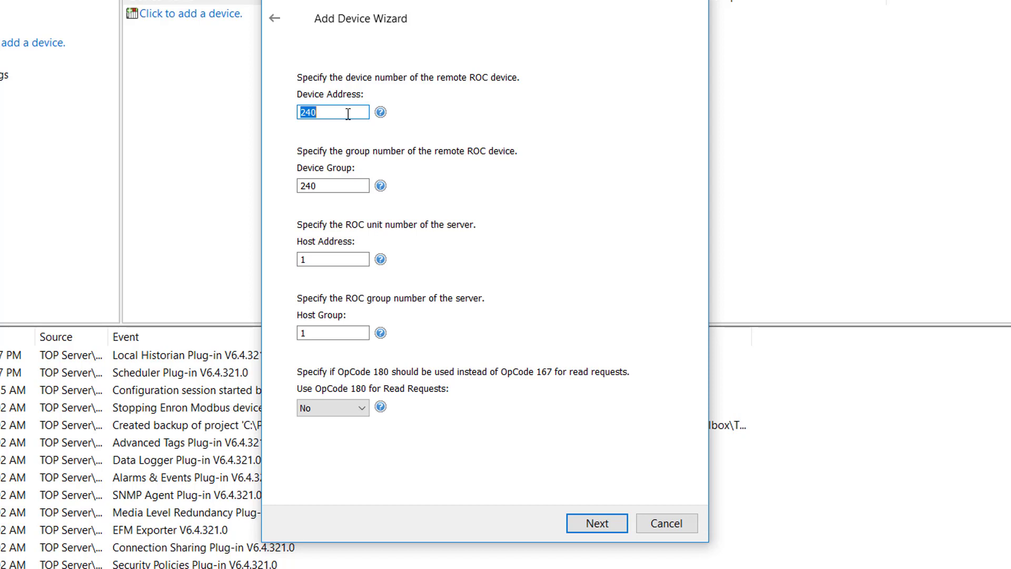
{"action": "left_click", "coordinate": [348, 183]}
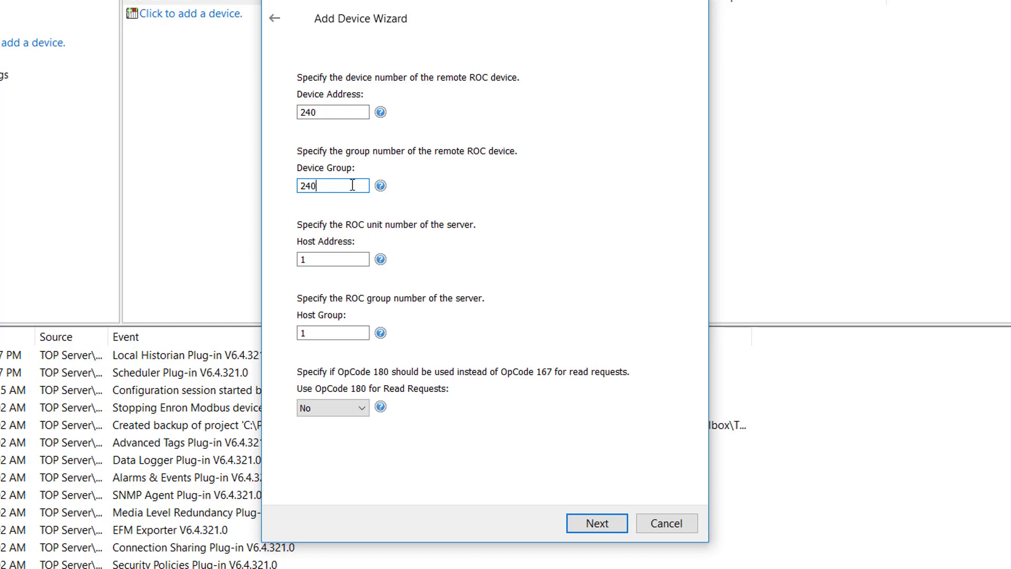
{"action": "left_click", "coordinate": [338, 258]}
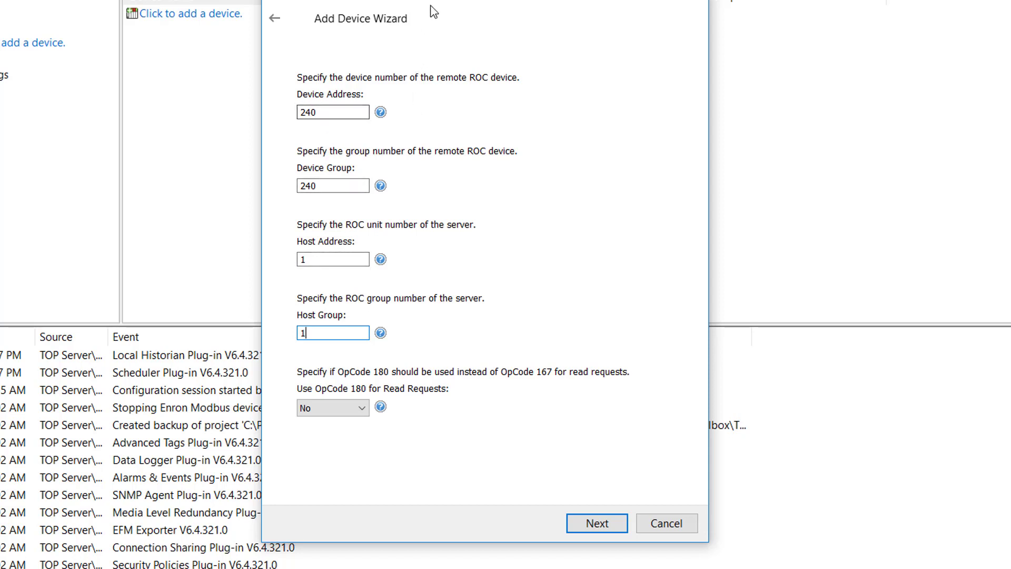
{"action": "left_click_drag", "start_coordinate": [419, 22], "coordinate": [388, 3]}
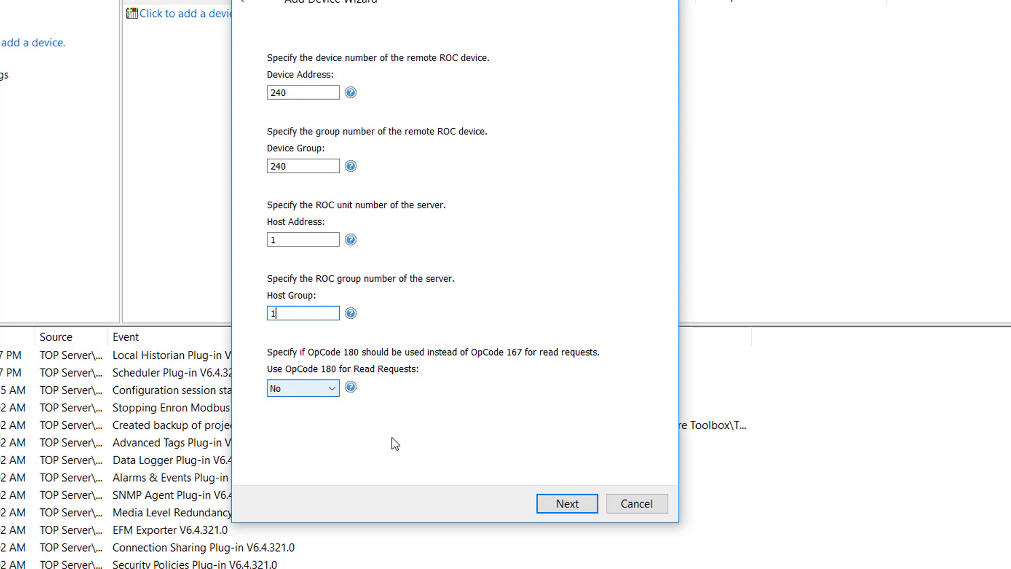
{"action": "left_click", "coordinate": [568, 506]}
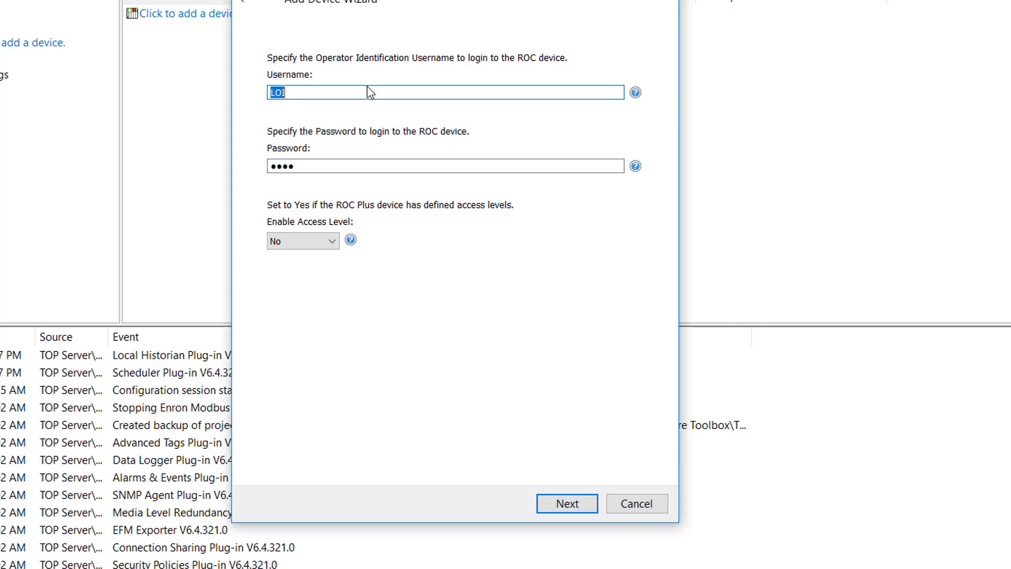
Try enabling the access level in the operator identification settings, and return Enable Access Level to No.
{"action": "left_click", "coordinate": [343, 93]}
{"action": "left_click", "coordinate": [333, 242]}
{"action": "left_click", "coordinate": [316, 268]}
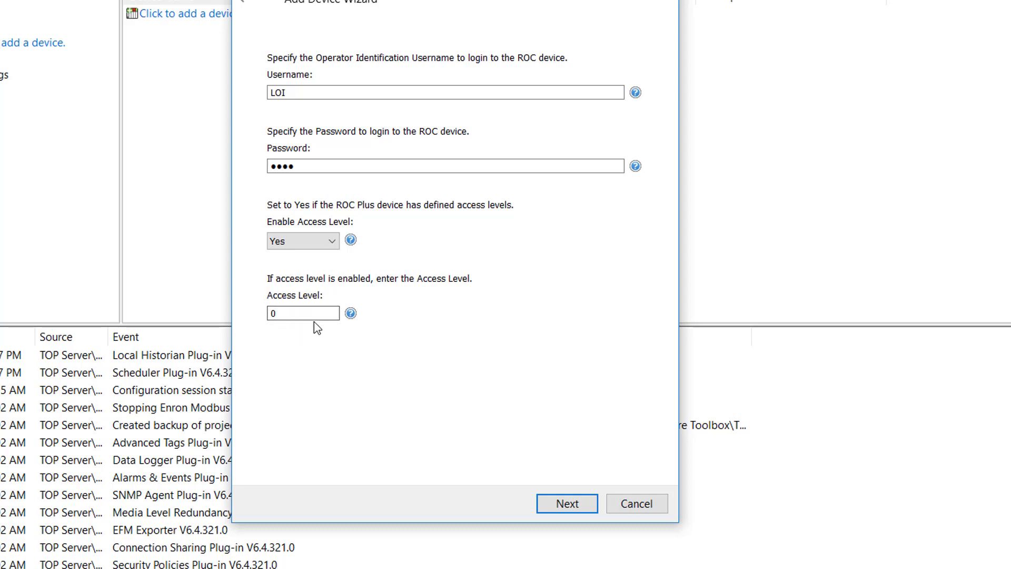
{"action": "left_click", "coordinate": [314, 244]}
{"action": "left_click", "coordinate": [297, 258]}
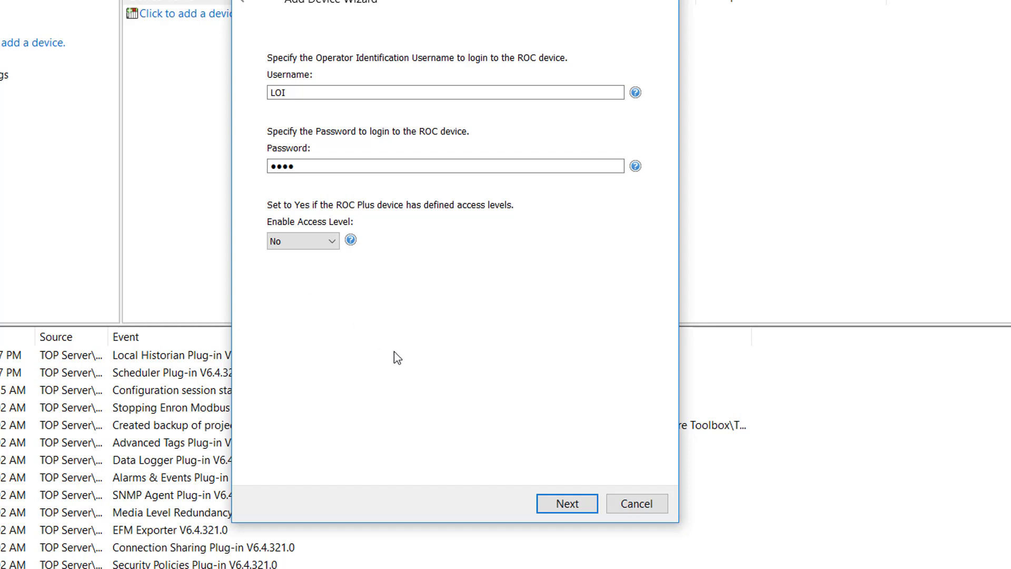
Keep the default operator login, review the full device summary down to Clear Cache On Next Upload, and finish adding the device.
{"action": "left_click", "coordinate": [575, 504]}
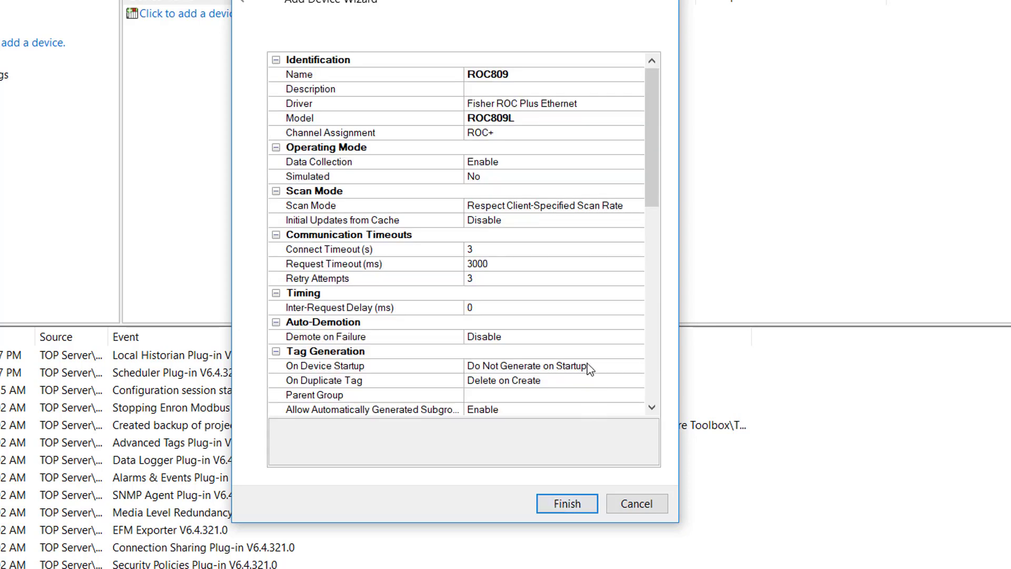
{"action": "scroll", "coordinate": [477, 342], "scroll_direction": "down", "scroll_amount": 1}
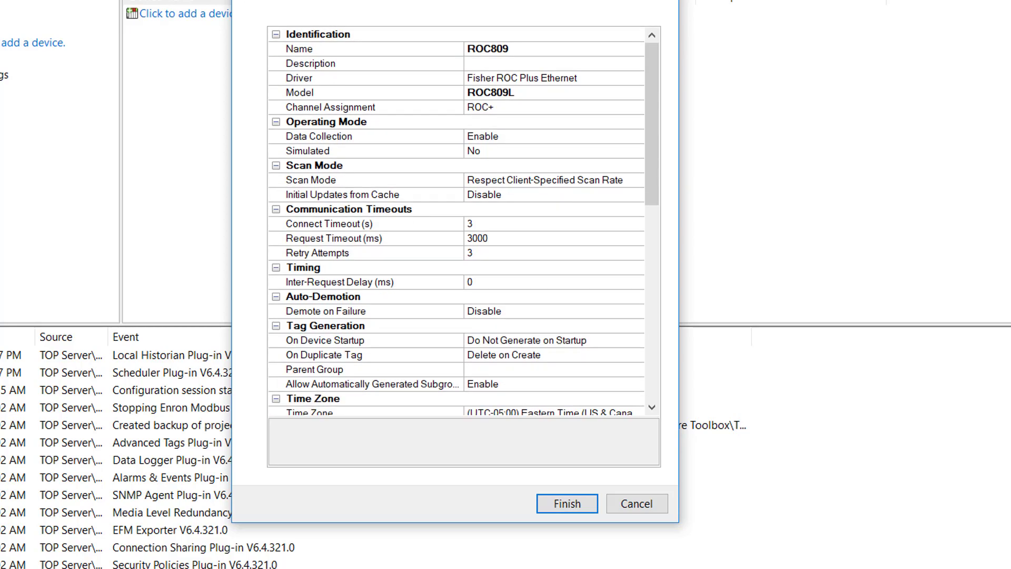
{"action": "left_click_drag", "start_coordinate": [434, 490], "coordinate": [431, 566]}
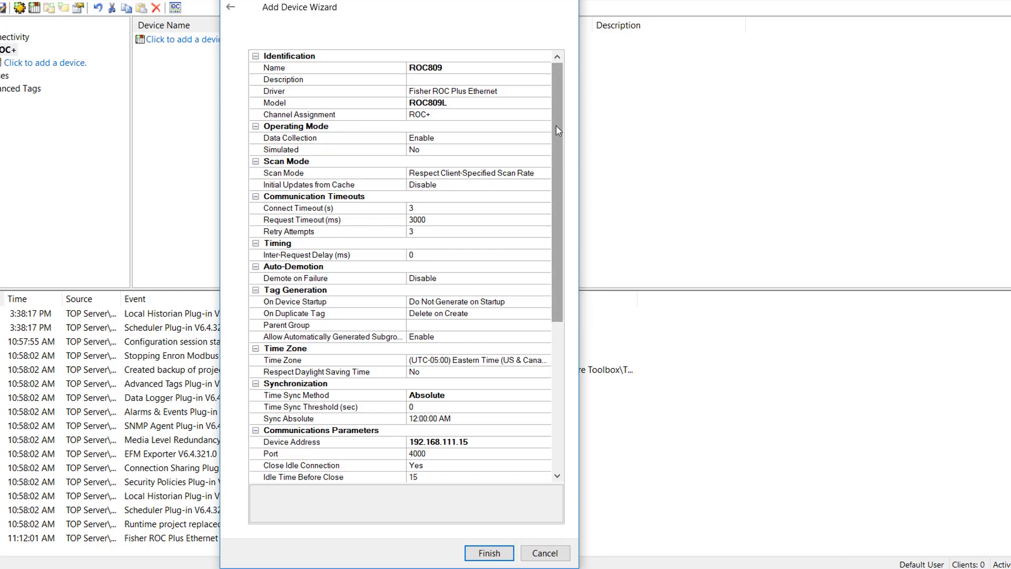
{"action": "left_click_drag", "start_coordinate": [558, 130], "coordinate": [565, 298]}
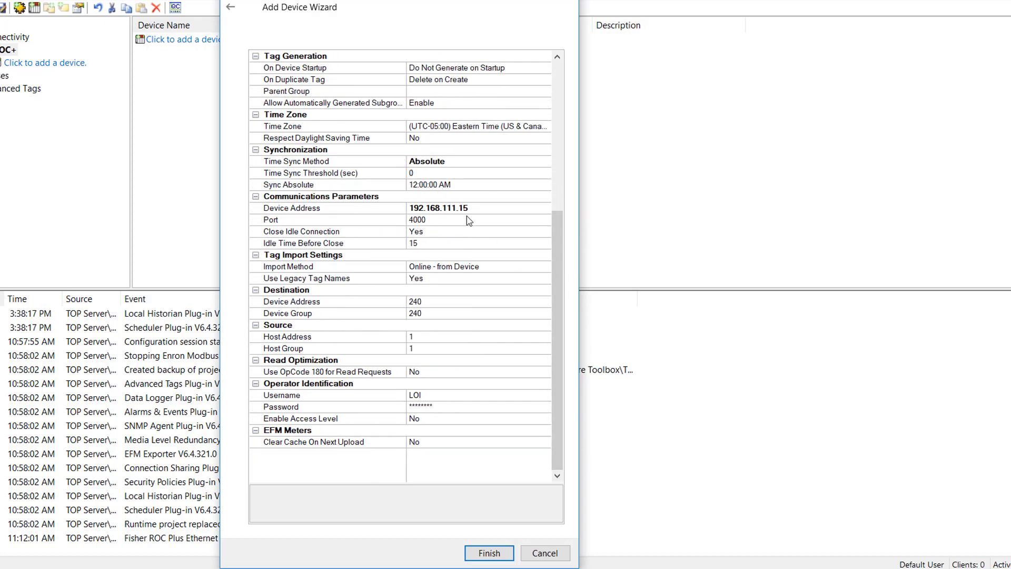
{"action": "scroll", "coordinate": [469, 260], "scroll_direction": "up", "scroll_amount": 7}
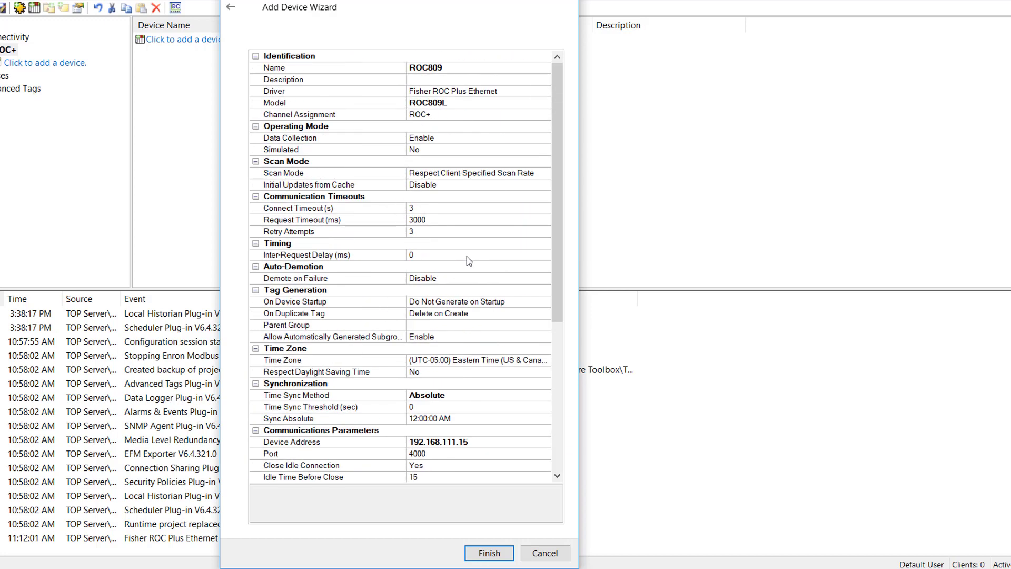
{"action": "scroll", "coordinate": [429, 115], "scroll_direction": "down", "scroll_amount": 6}
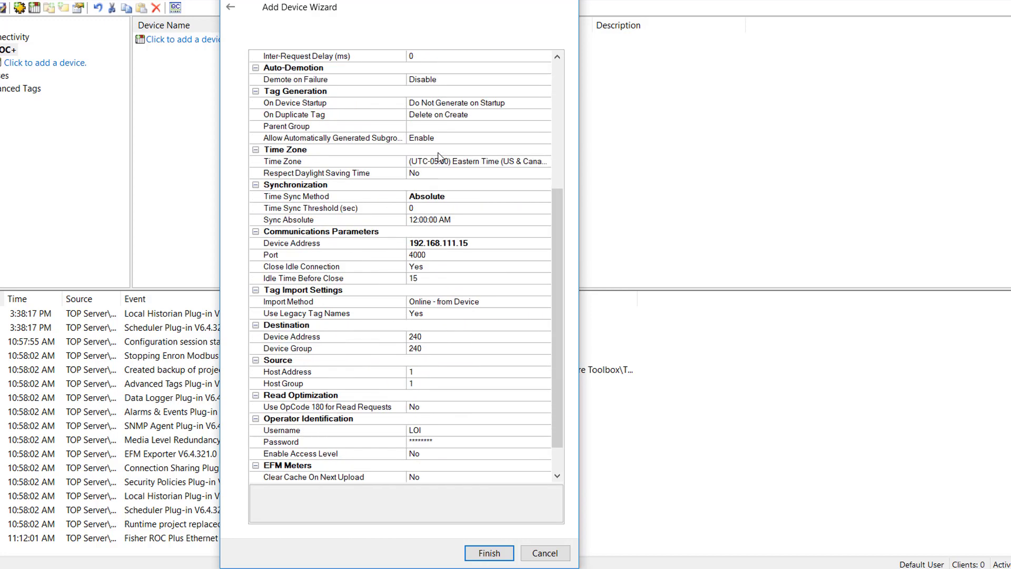
{"action": "scroll", "coordinate": [439, 158], "scroll_direction": "down", "scroll_amount": 1}
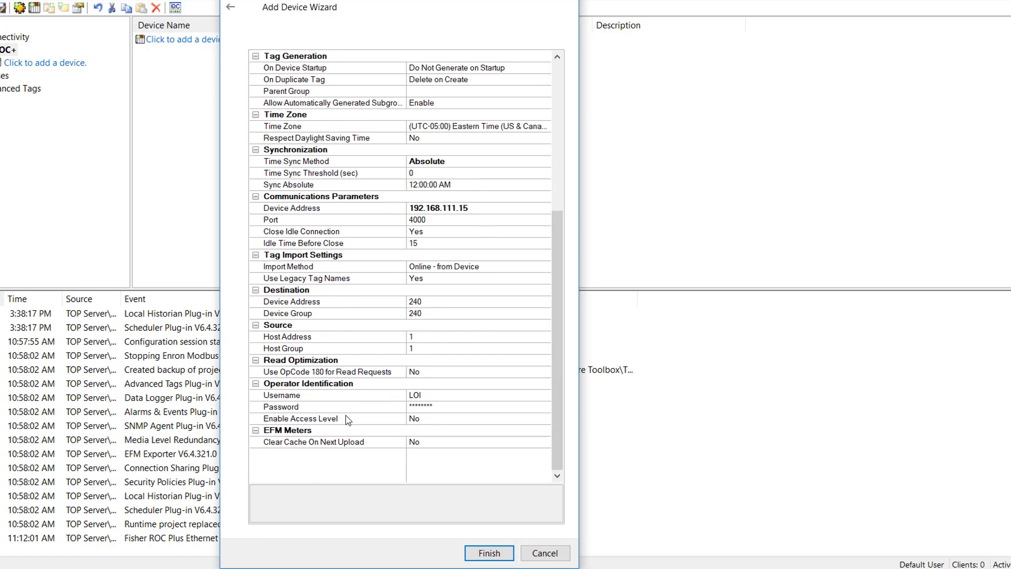
{"action": "left_click", "coordinate": [312, 442]}
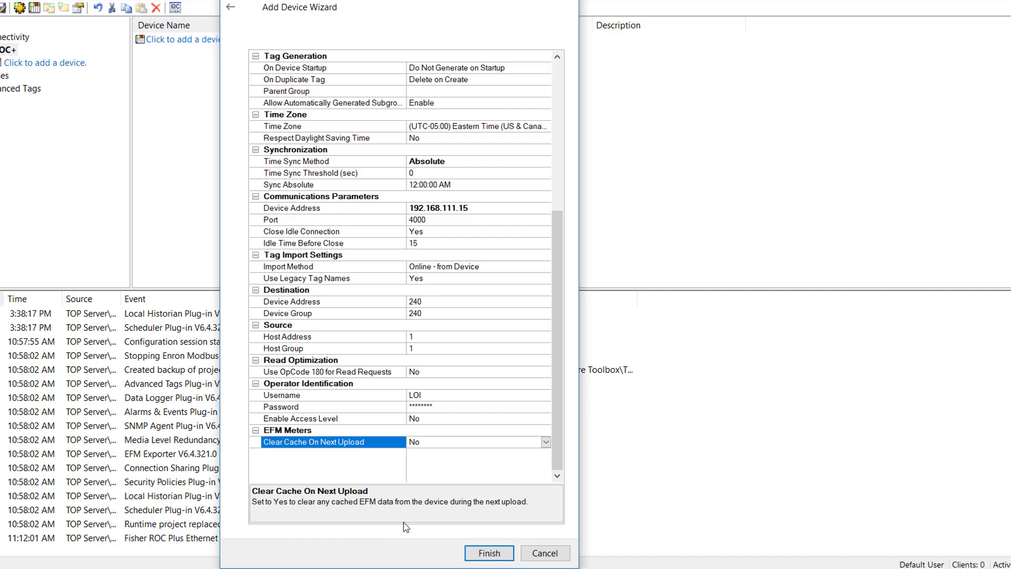
{"action": "left_click", "coordinate": [489, 553]}
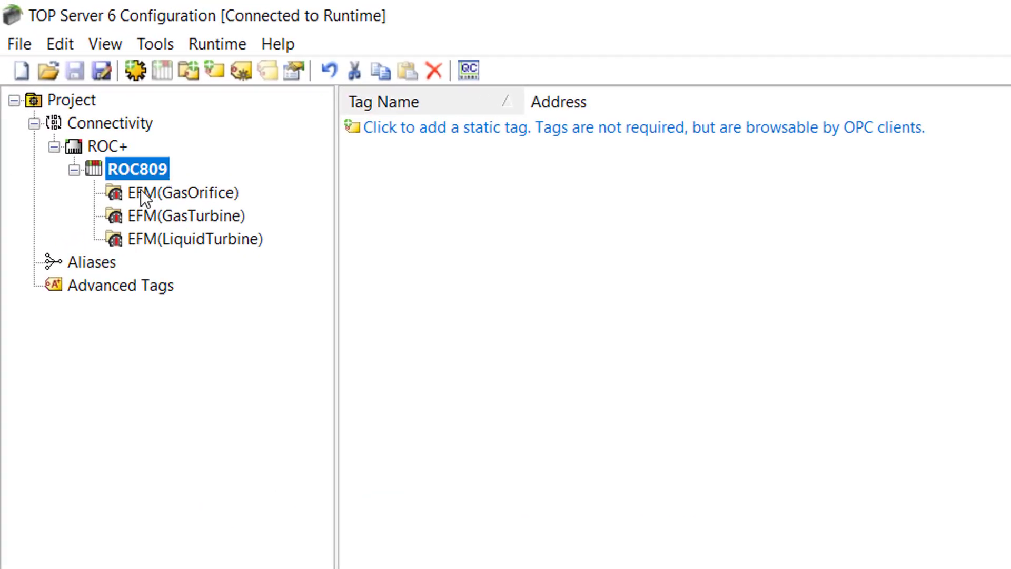
Add a gas orifice EFM meter named Meter1 to the ROC809 device, keeping Non-Meter Events at Yes.
{"action": "left_click", "coordinate": [213, 195]}
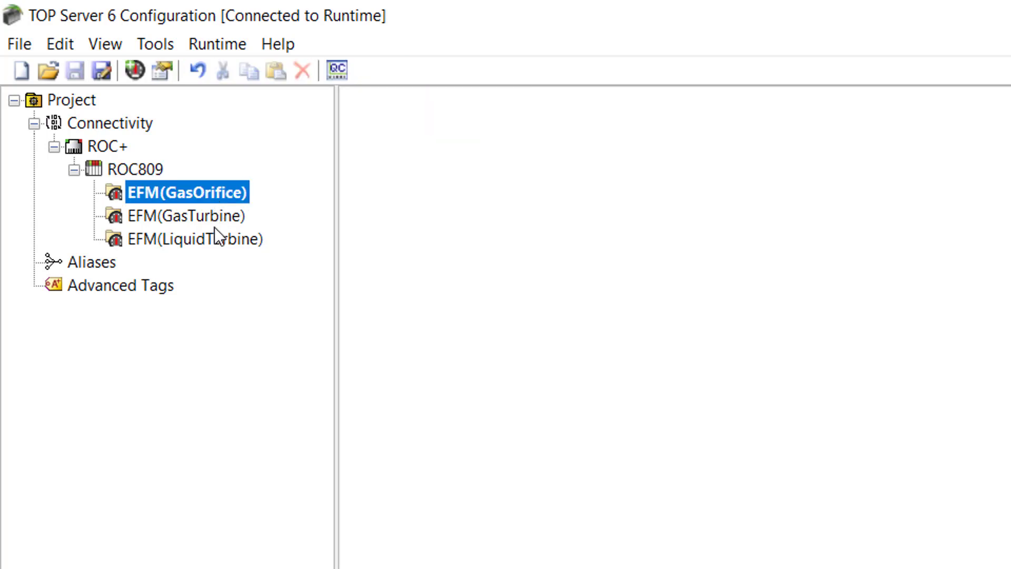
{"action": "left_click", "coordinate": [183, 214]}
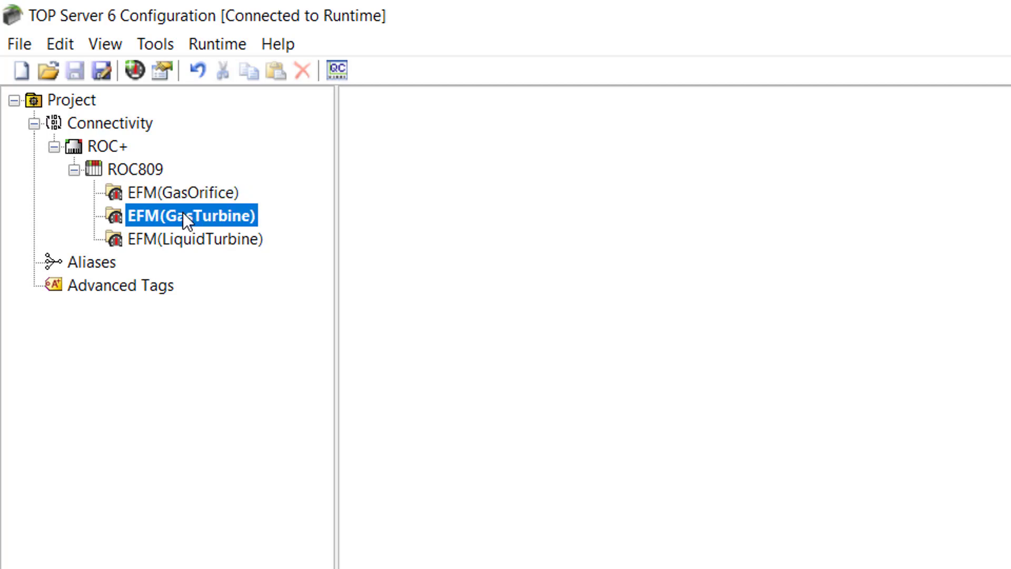
{"action": "left_click", "coordinate": [190, 244]}
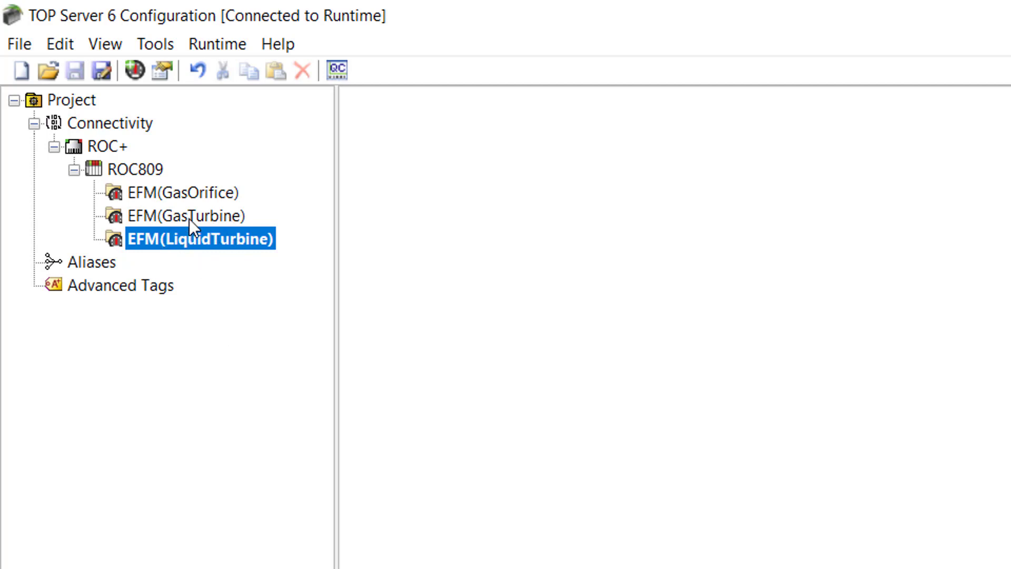
{"action": "left_click", "coordinate": [190, 194]}
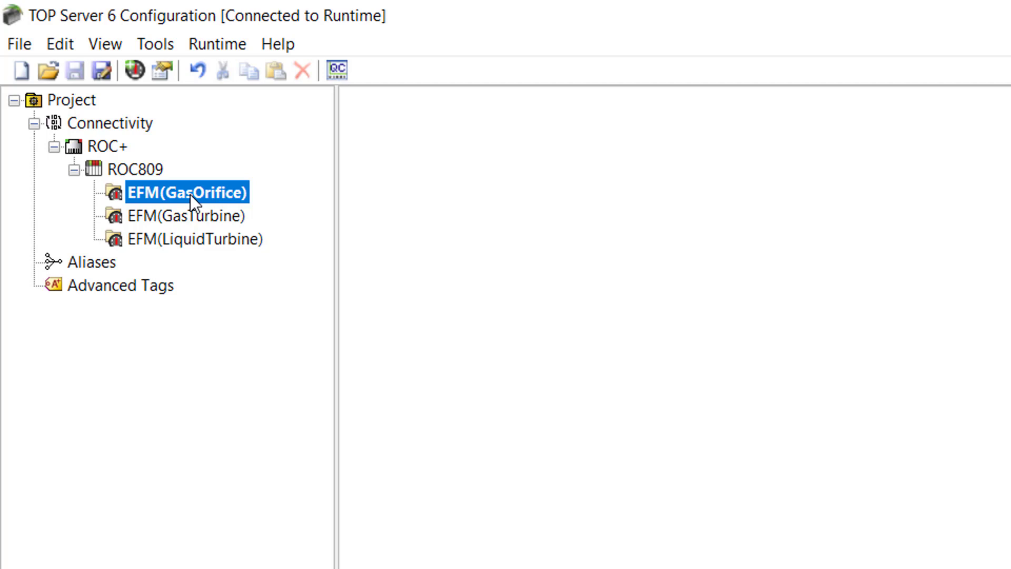
{"action": "left_click", "coordinate": [134, 71]}
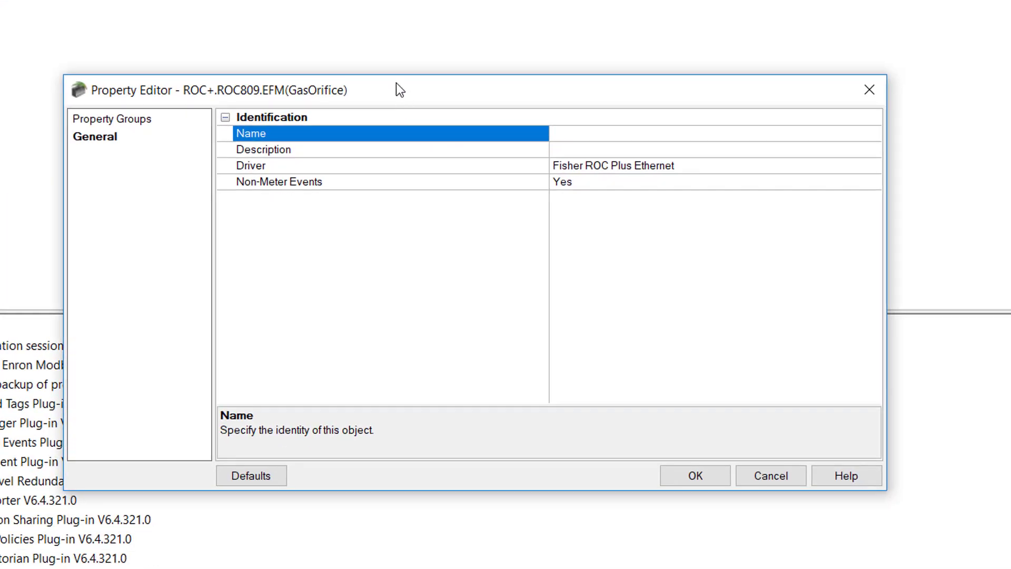
{"action": "left_click_drag", "start_coordinate": [395, 83], "coordinate": [371, 51]}
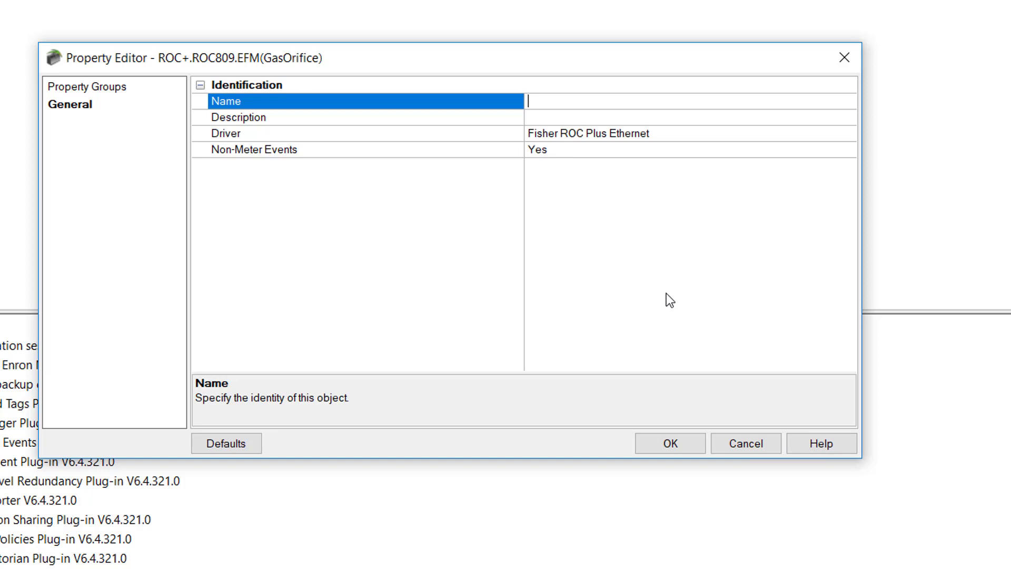
{"action": "type", "text": "Meter1"}
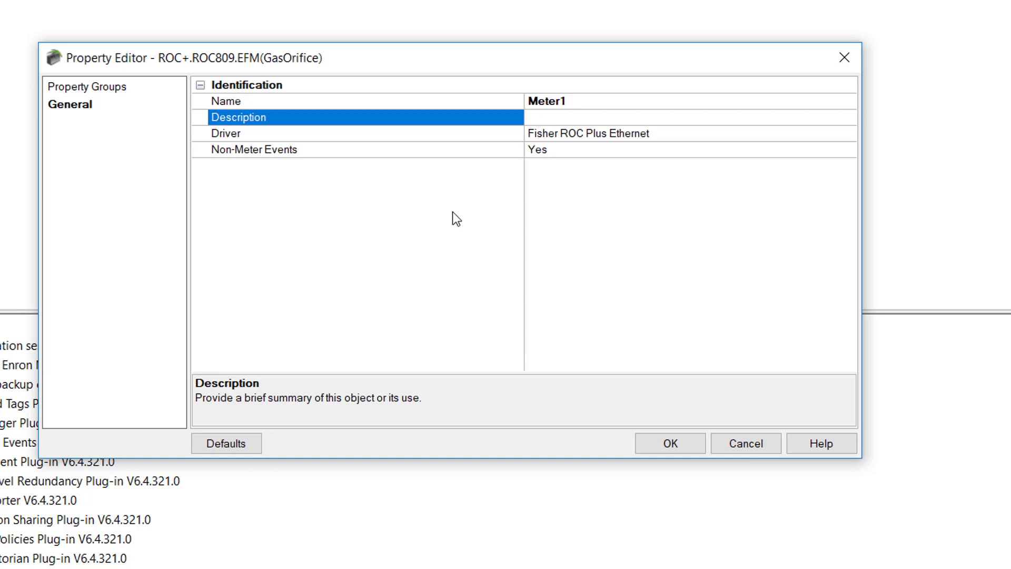
{"action": "left_click", "coordinate": [442, 138]}
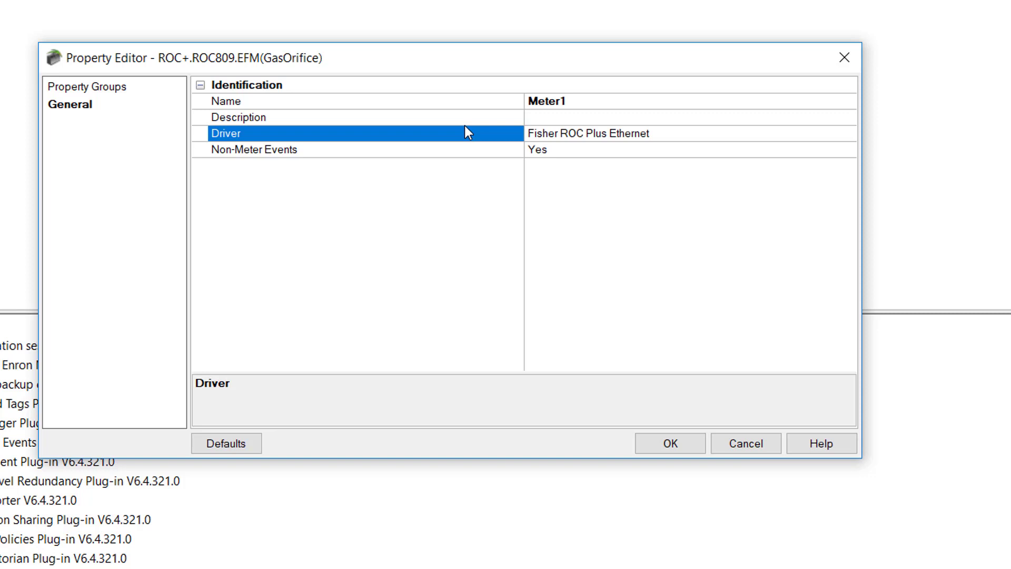
{"action": "left_click", "coordinate": [456, 151]}
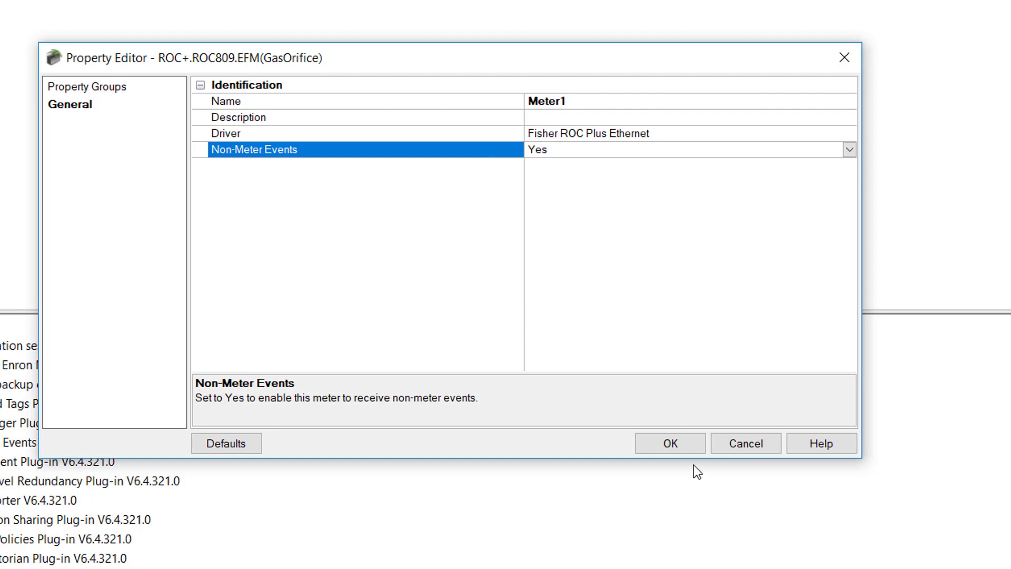
{"action": "left_click", "coordinate": [652, 447]}
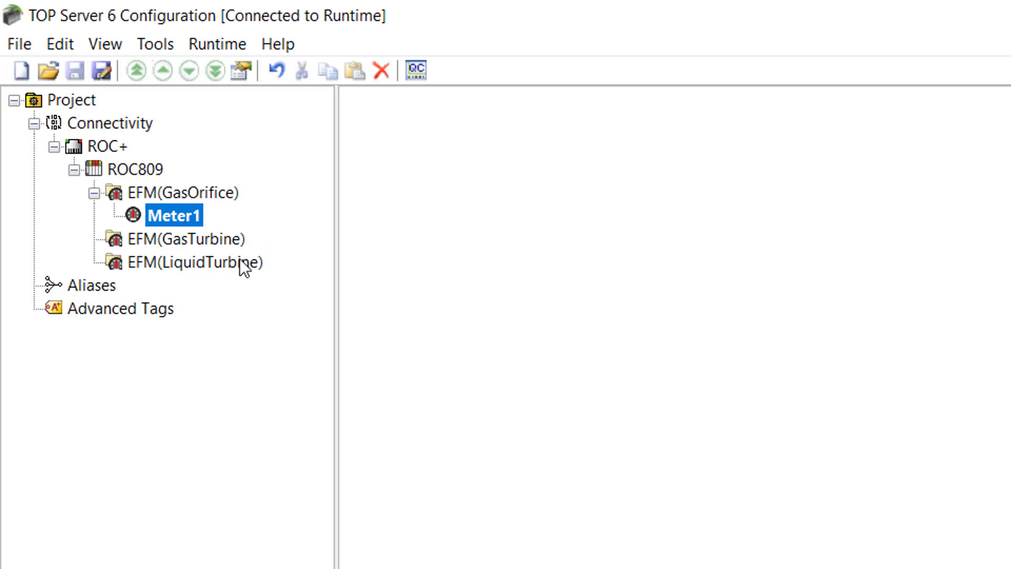
Add two more gas orifice meters named Meter2 and Meter3 with the default settings.
{"action": "right_click", "coordinate": [177, 196]}
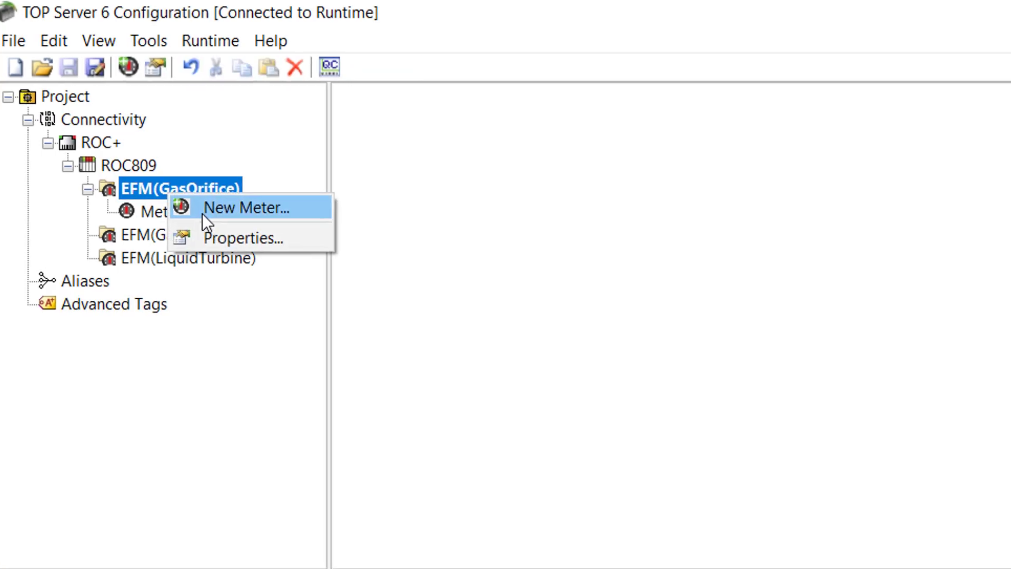
{"action": "left_click", "coordinate": [206, 214]}
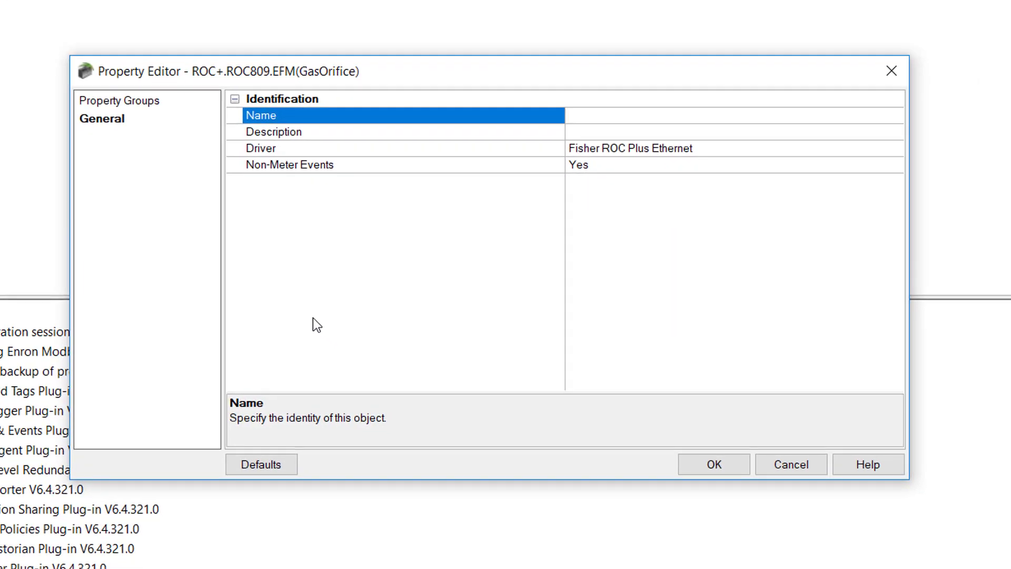
{"action": "type", "text": "Meter2"}
{"action": "left_click", "coordinate": [704, 466]}
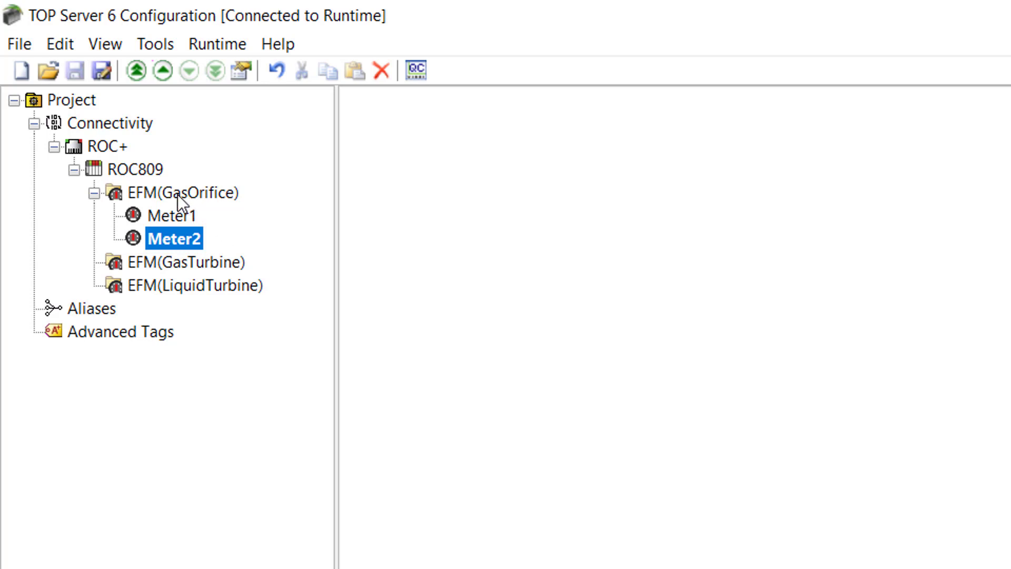
{"action": "left_click", "coordinate": [179, 194]}
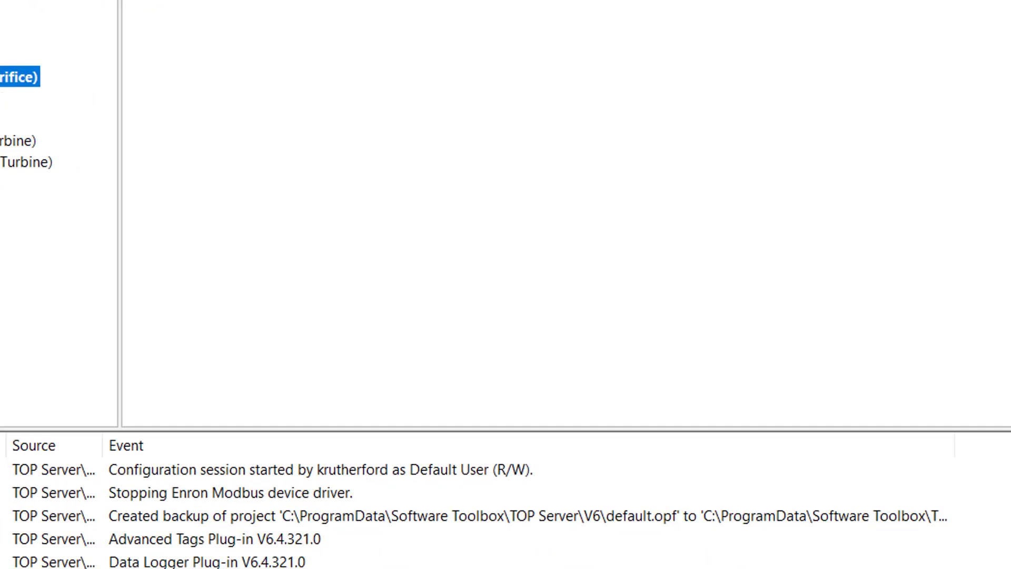
{"action": "type", "text": "Meter3"}
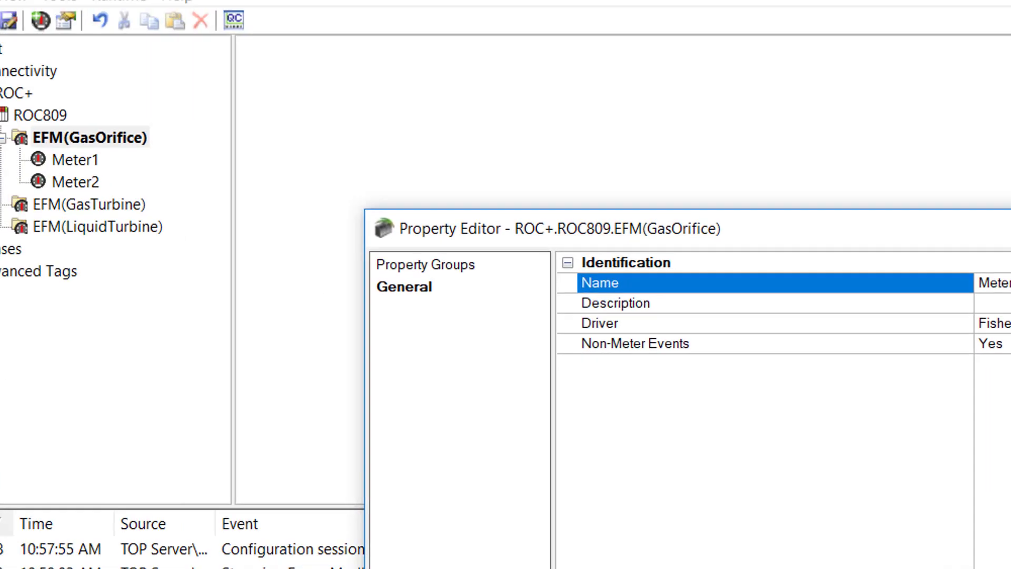
{"action": "left_click", "coordinate": [790, 508]}
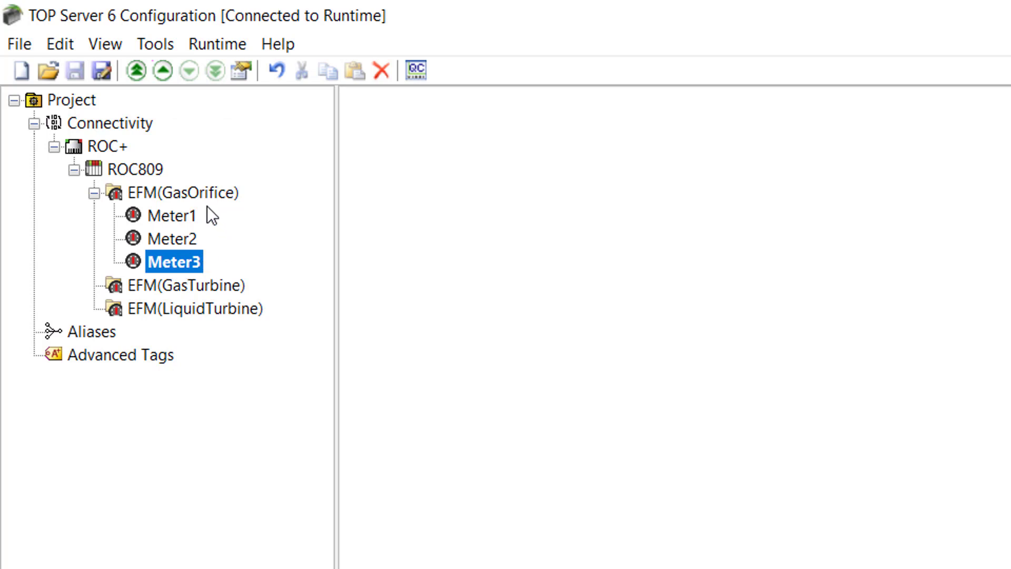
Move Meter3 to the top of the gas orifice meter order, and place Meter1 above it.
{"action": "left_click", "coordinate": [135, 76]}
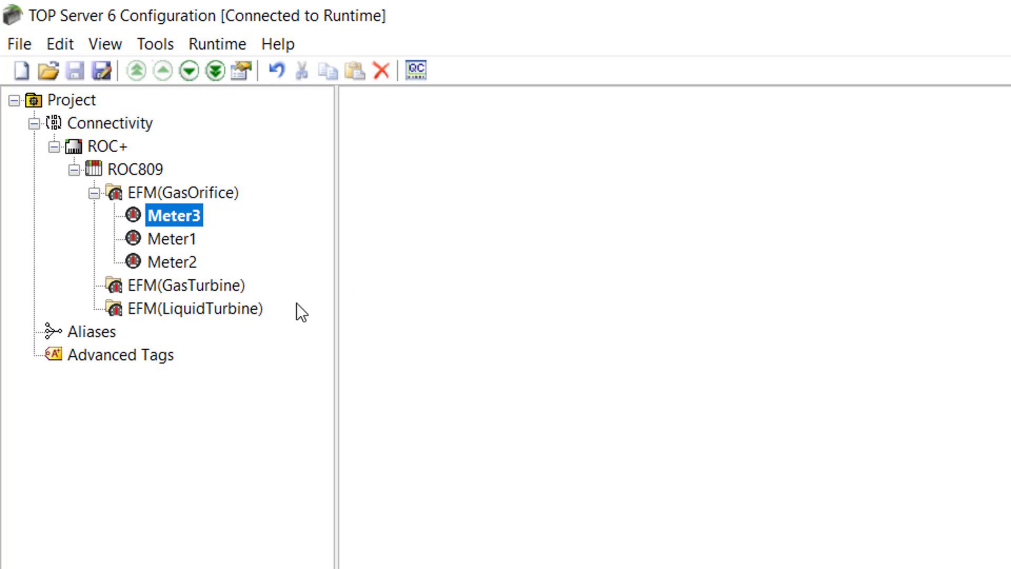
{"action": "left_click", "coordinate": [166, 245]}
{"action": "left_click", "coordinate": [171, 269]}
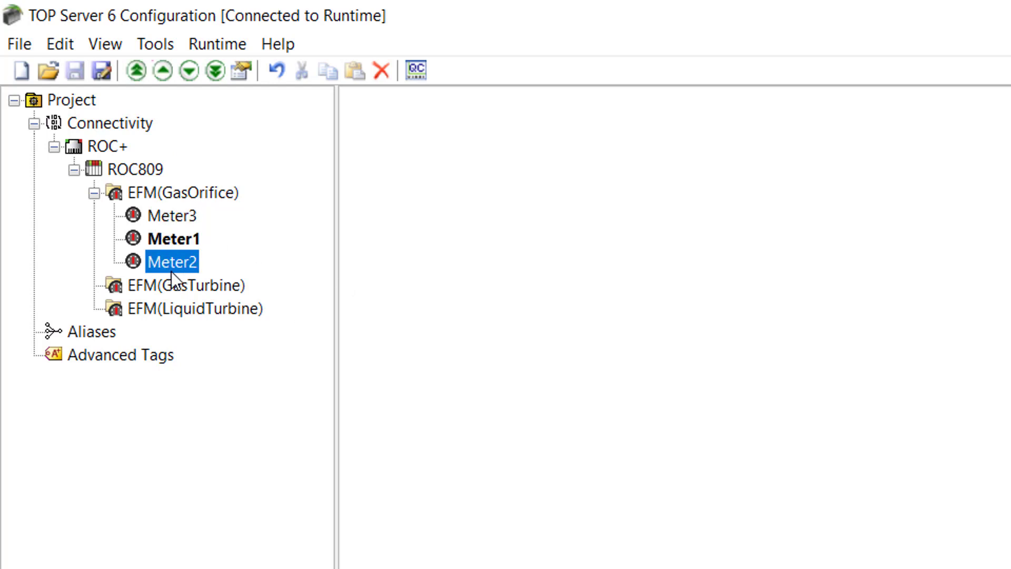
{"action": "left_click", "coordinate": [169, 238]}
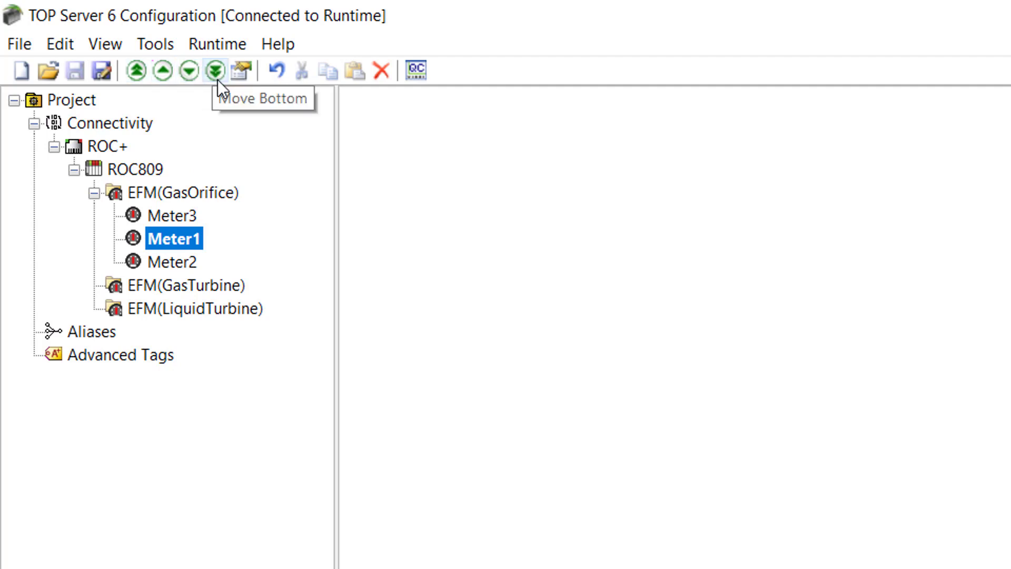
{"action": "left_click", "coordinate": [191, 71]}
{"action": "left_click", "coordinate": [169, 77]}
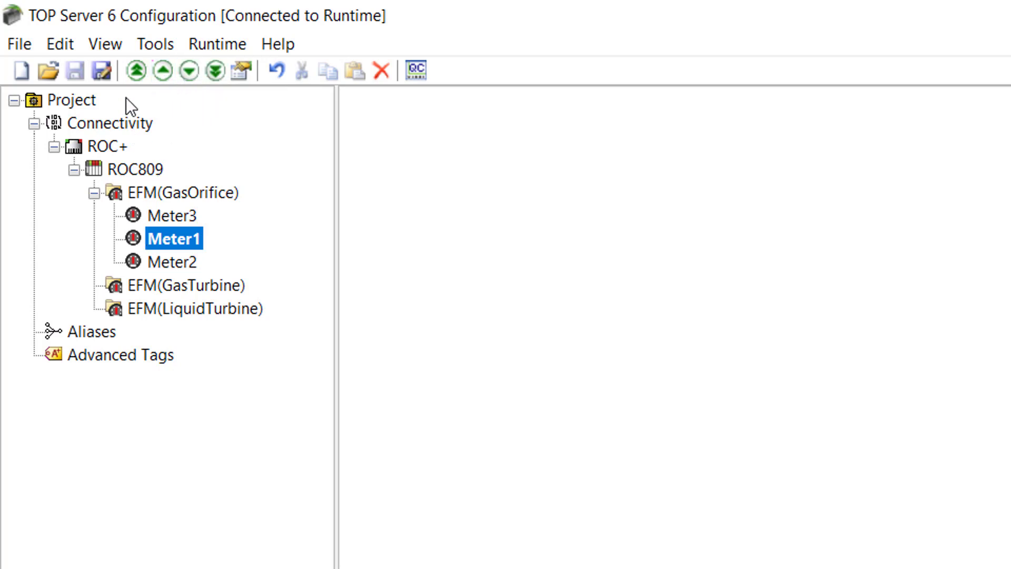
{"action": "left_click", "coordinate": [130, 71]}
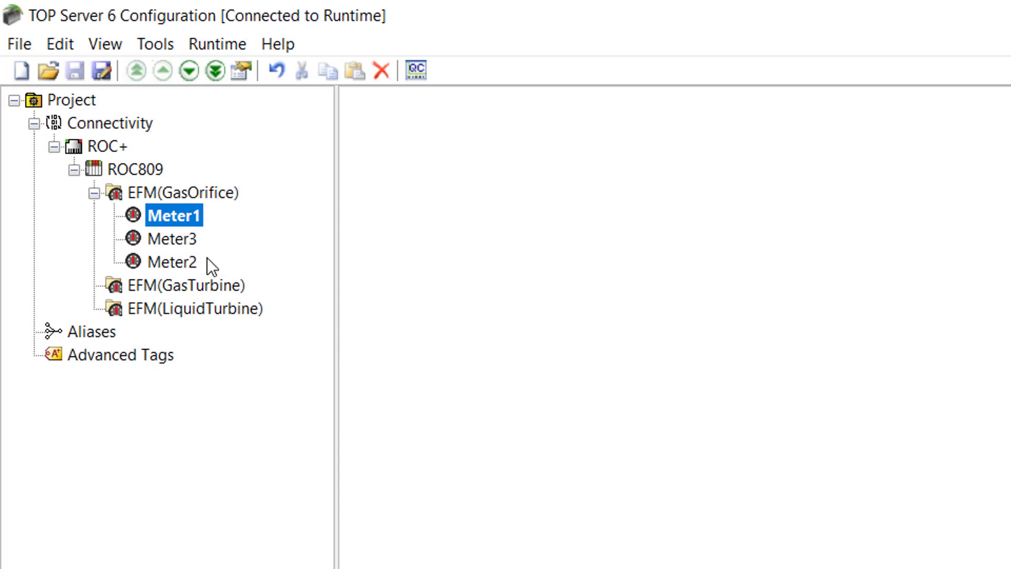
Try moving Meter2 to the top of the gas orifice meter order, and return it to the end.
{"action": "left_click", "coordinate": [186, 263]}
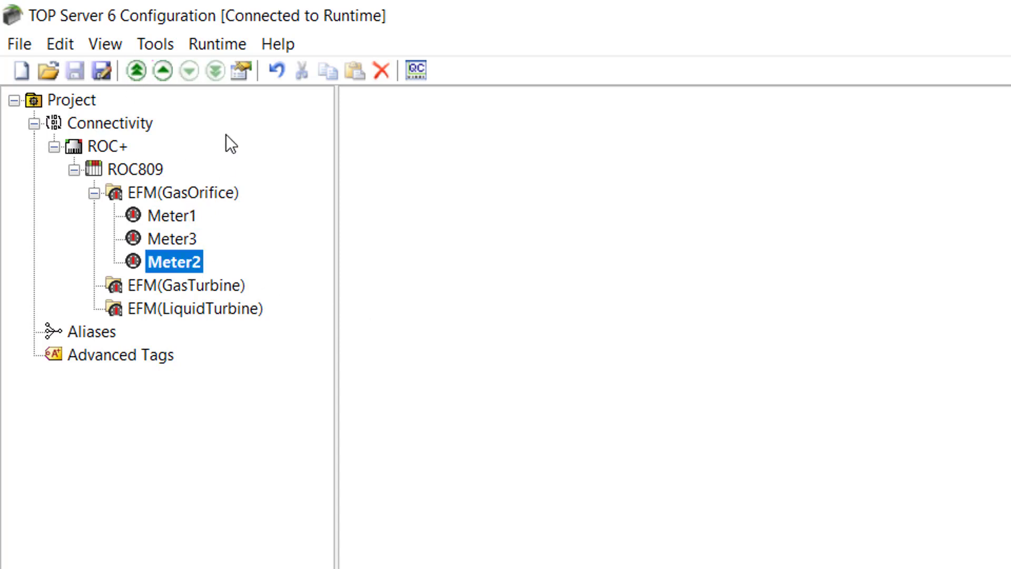
{"action": "left_click", "coordinate": [137, 69]}
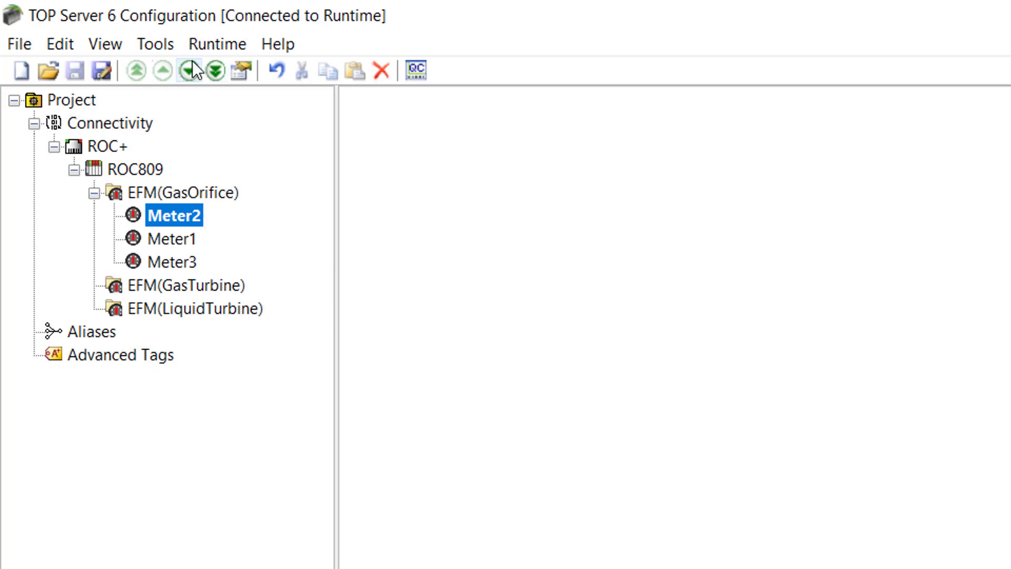
{"action": "left_click", "coordinate": [216, 70]}
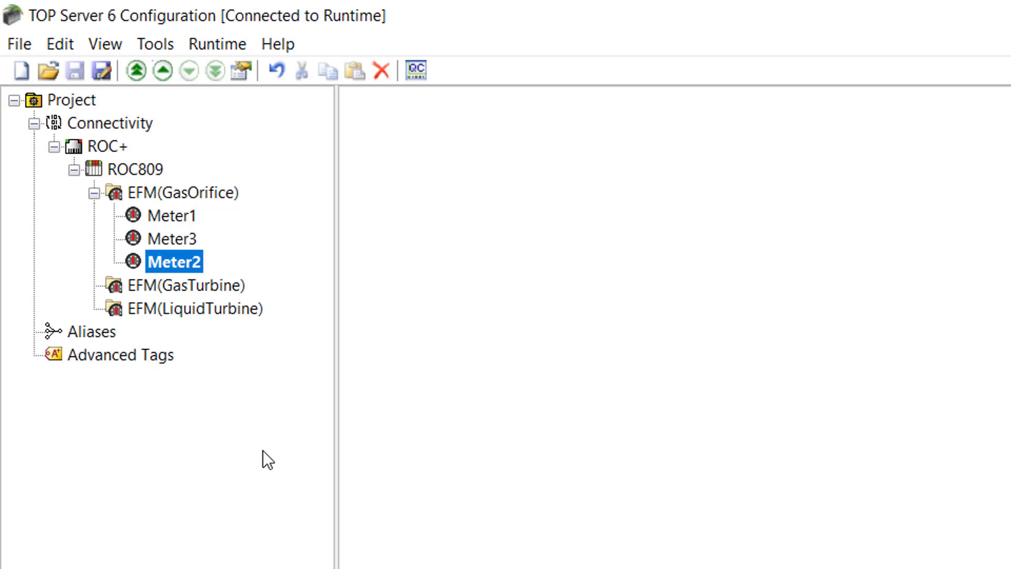
Open the ROC809 device's properties and view its Tag Generation settings.
{"action": "left_click", "coordinate": [126, 169]}
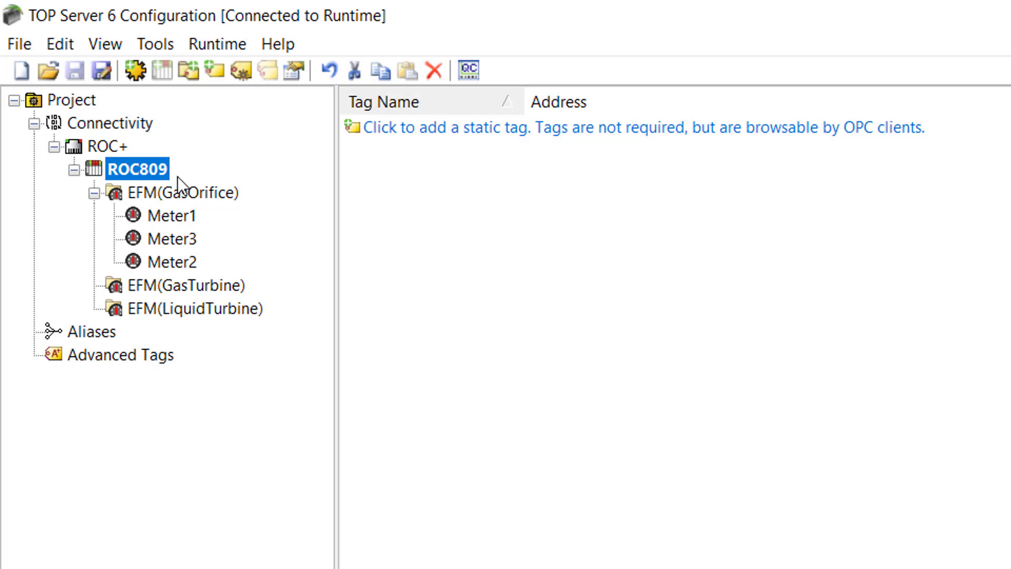
{"action": "double_click", "coordinate": [122, 169]}
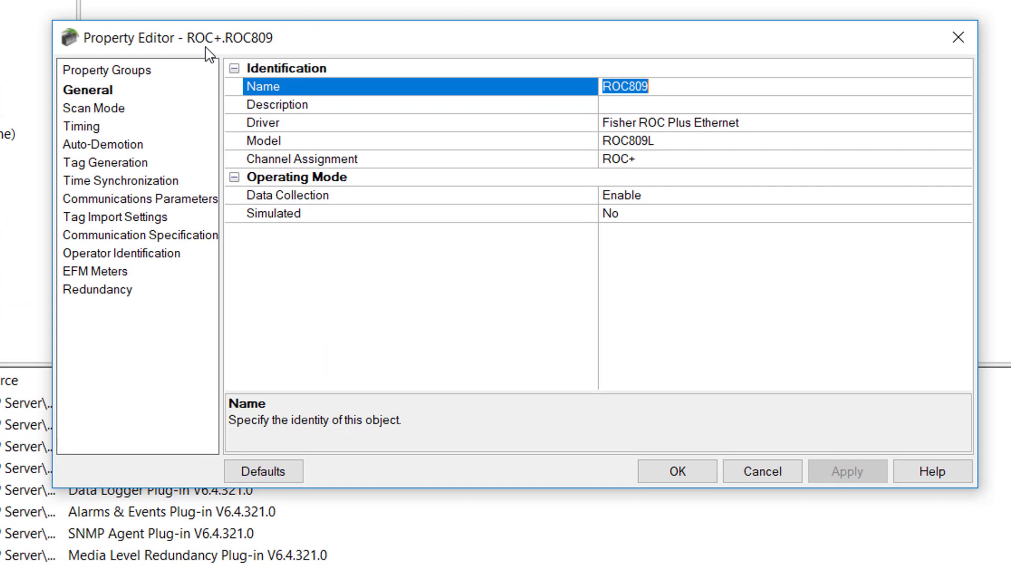
{"action": "left_click", "coordinate": [102, 164]}
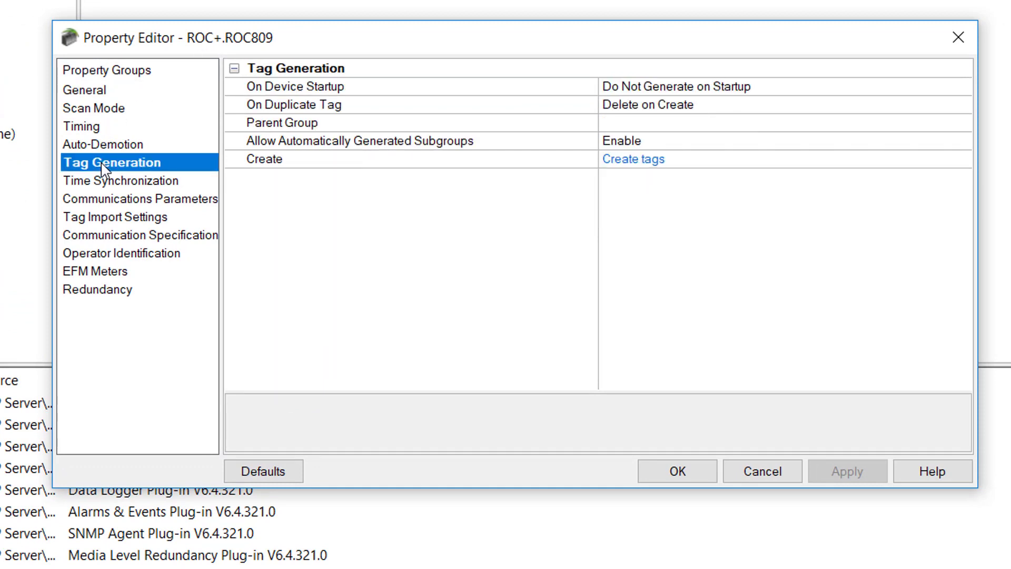